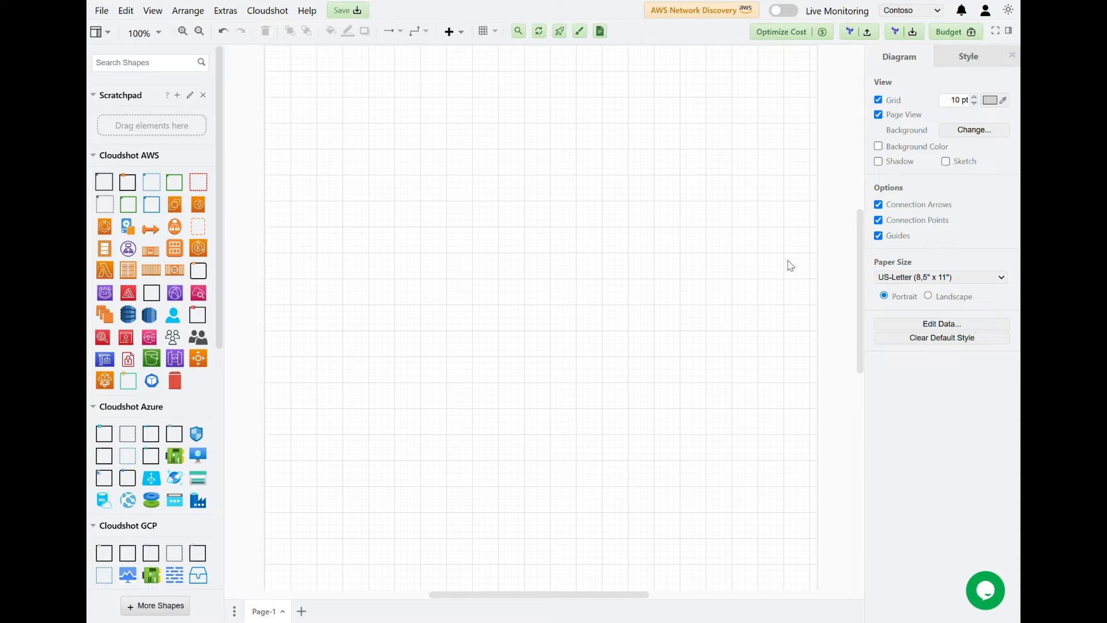
Discover the AWS network deployment for the ap-south-1 Asia Pacific (Mumbai) region and start real-time monitoring
click(698, 14)
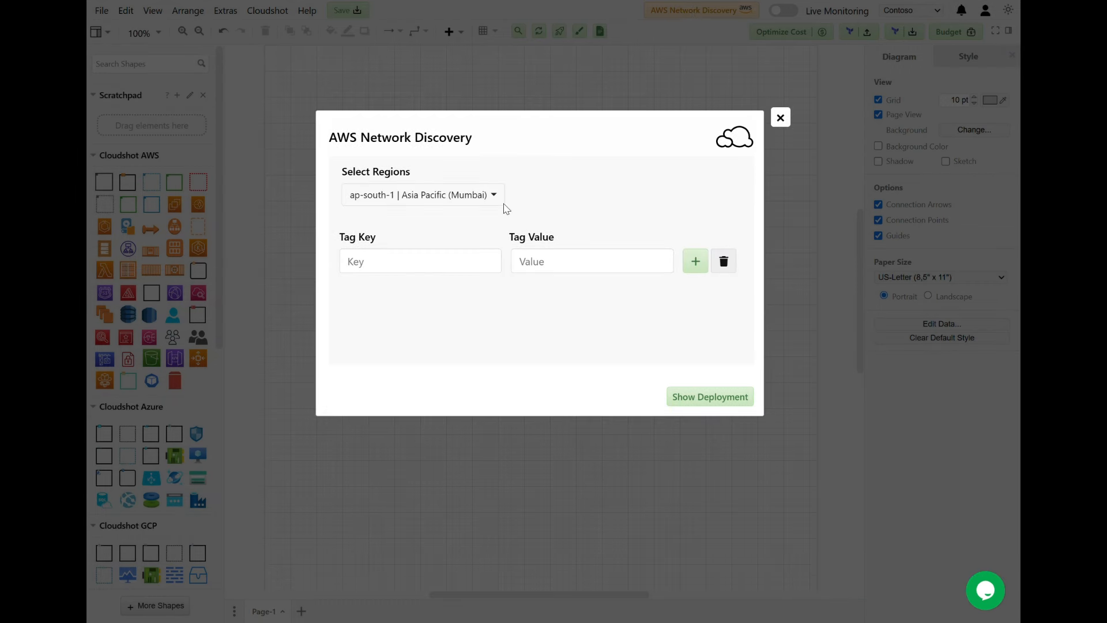
click(498, 199)
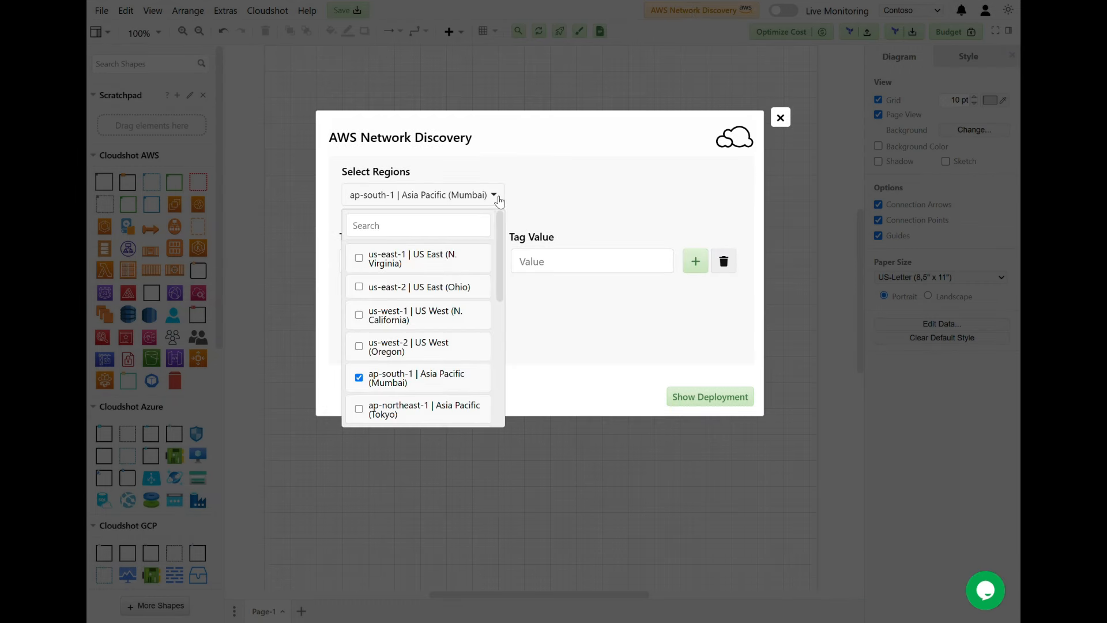
click(499, 200)
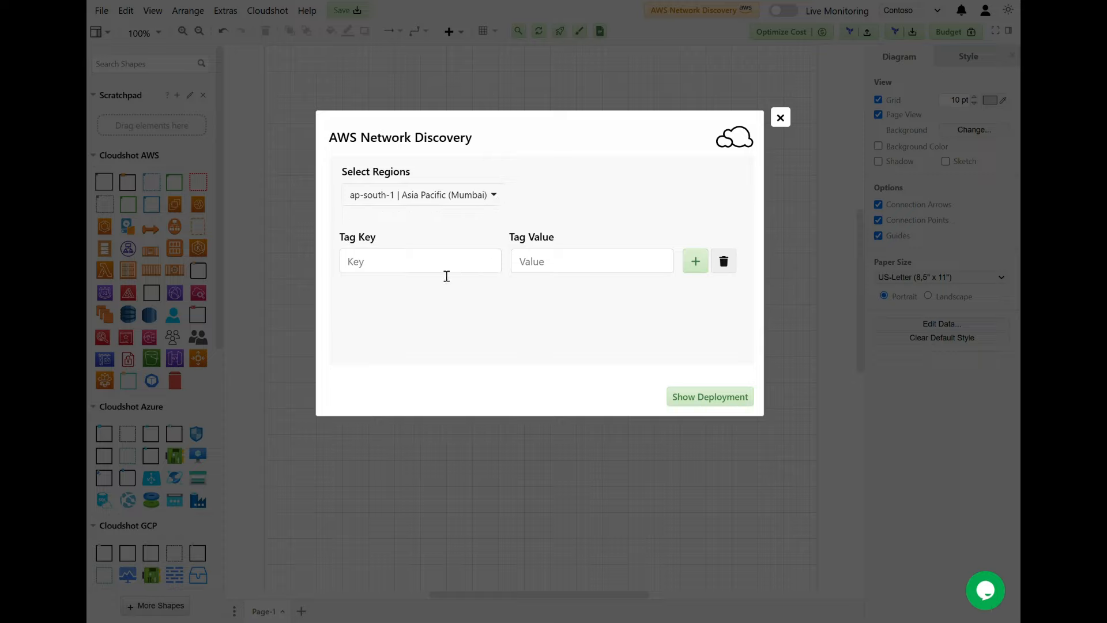
click(703, 398)
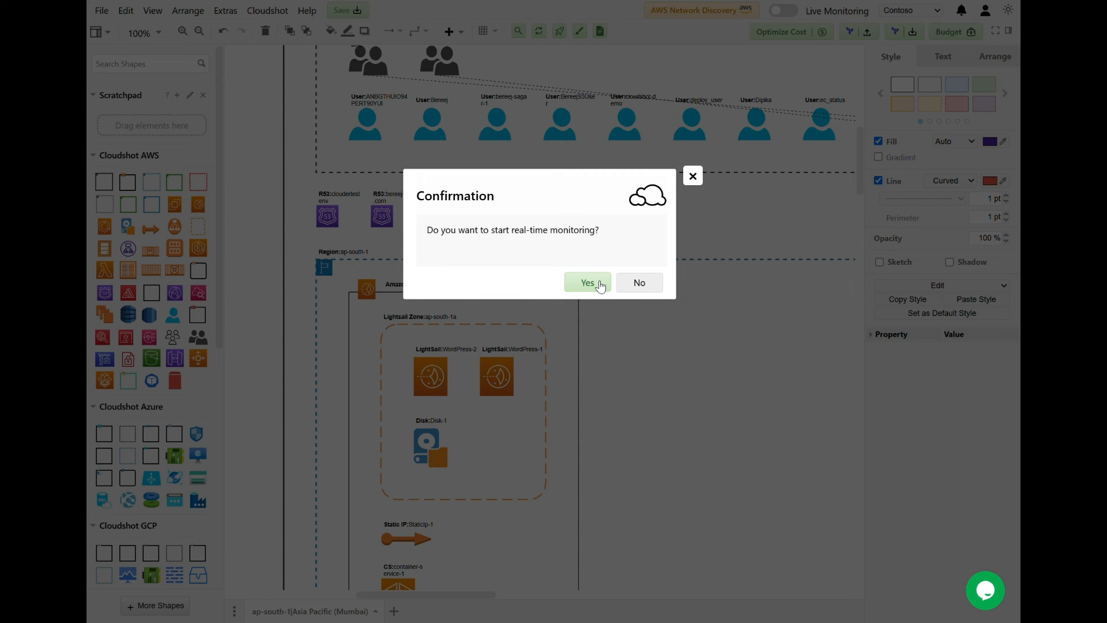
click(600, 284)
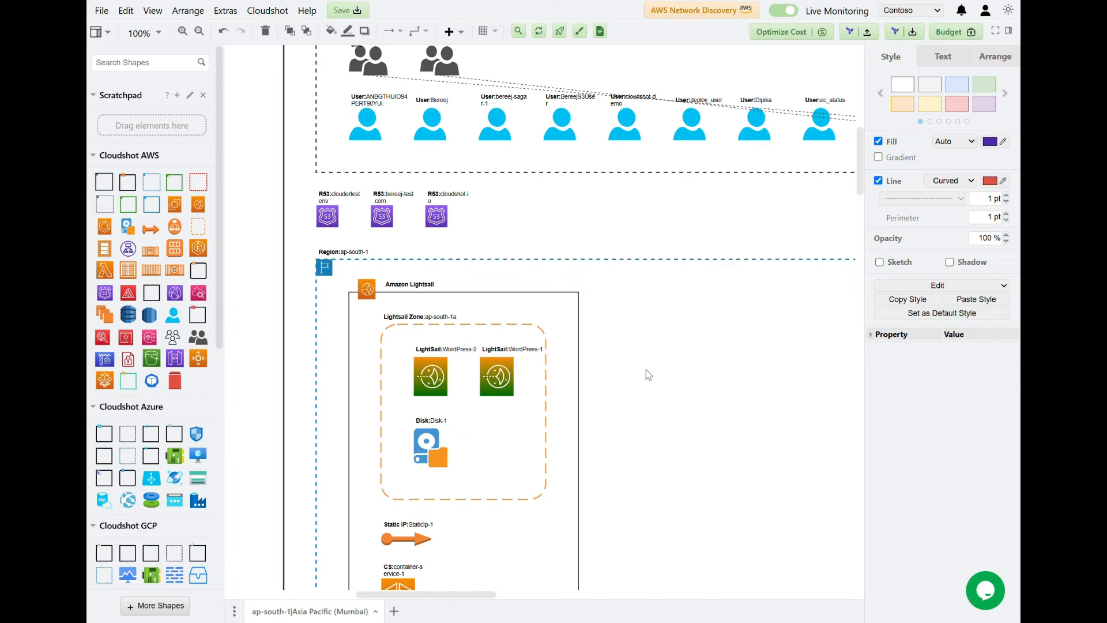
Stop the WordPress-2 Lightsail instance in the ap-south-1a Lightsail zone
scroll(648, 373, down, 3)
scroll(600, 366, down, 3)
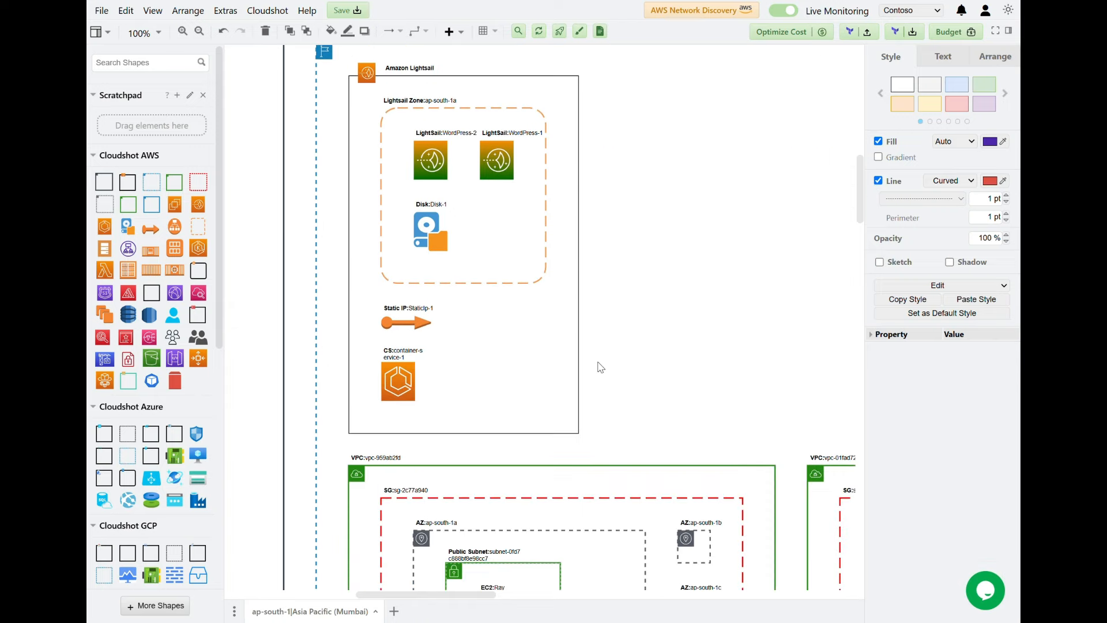
scroll(605, 366, down, 1)
drag(469, 598, 491, 598)
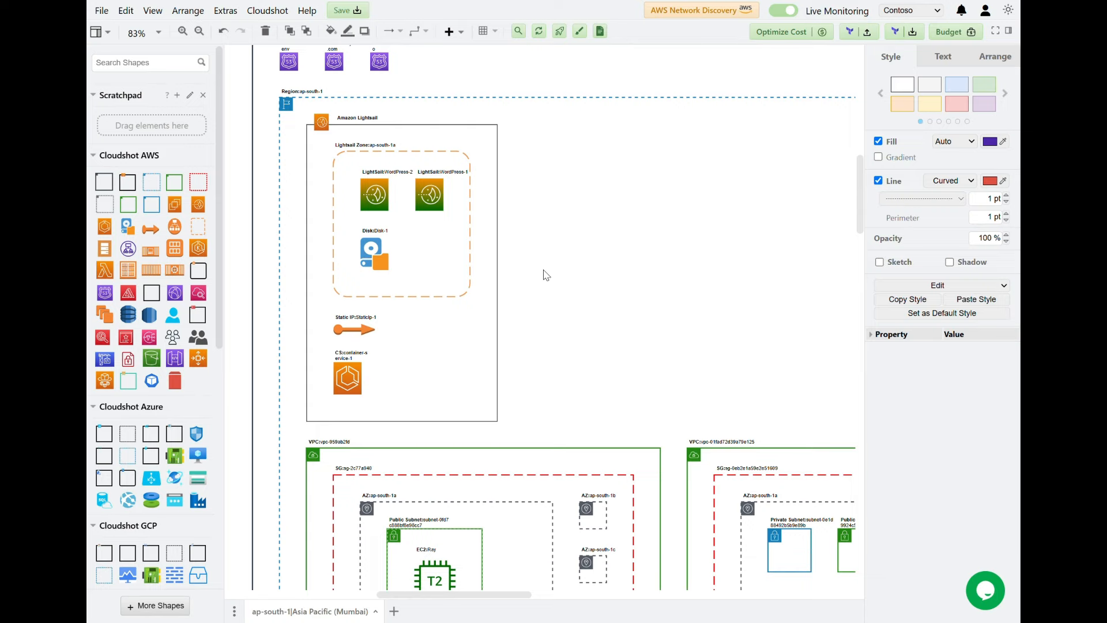
click(381, 199)
right_click(381, 199)
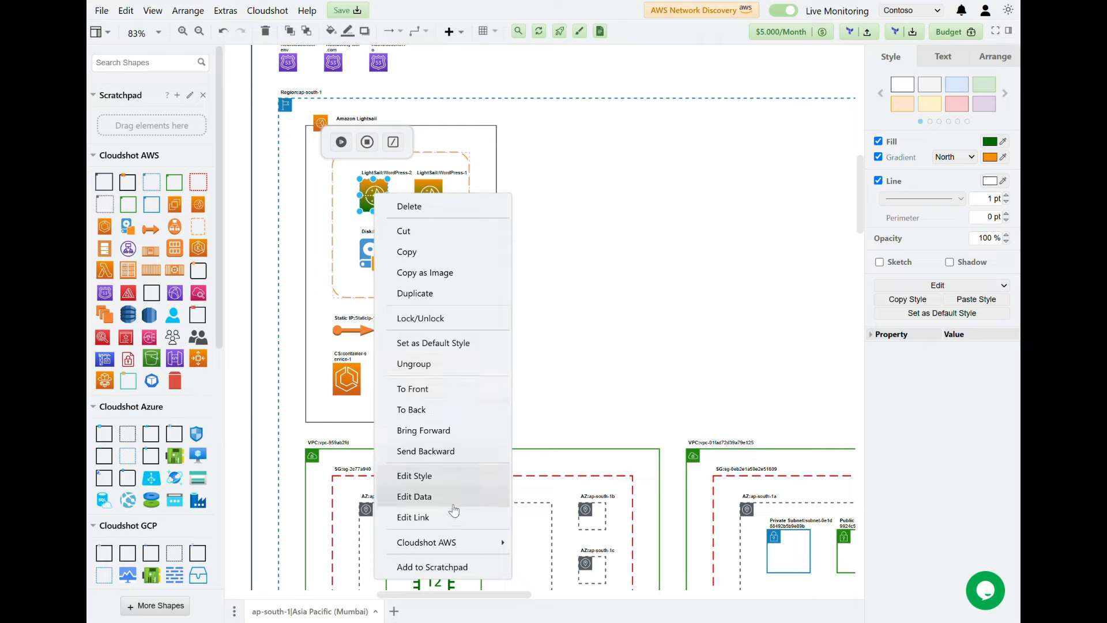
mouse_move(465, 539)
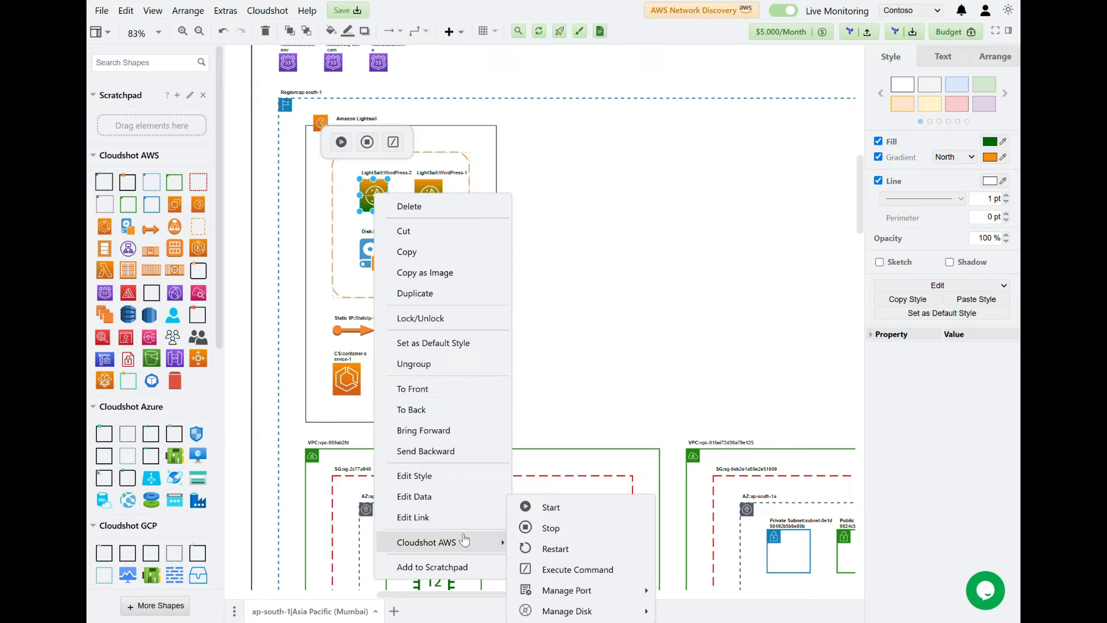
click(570, 533)
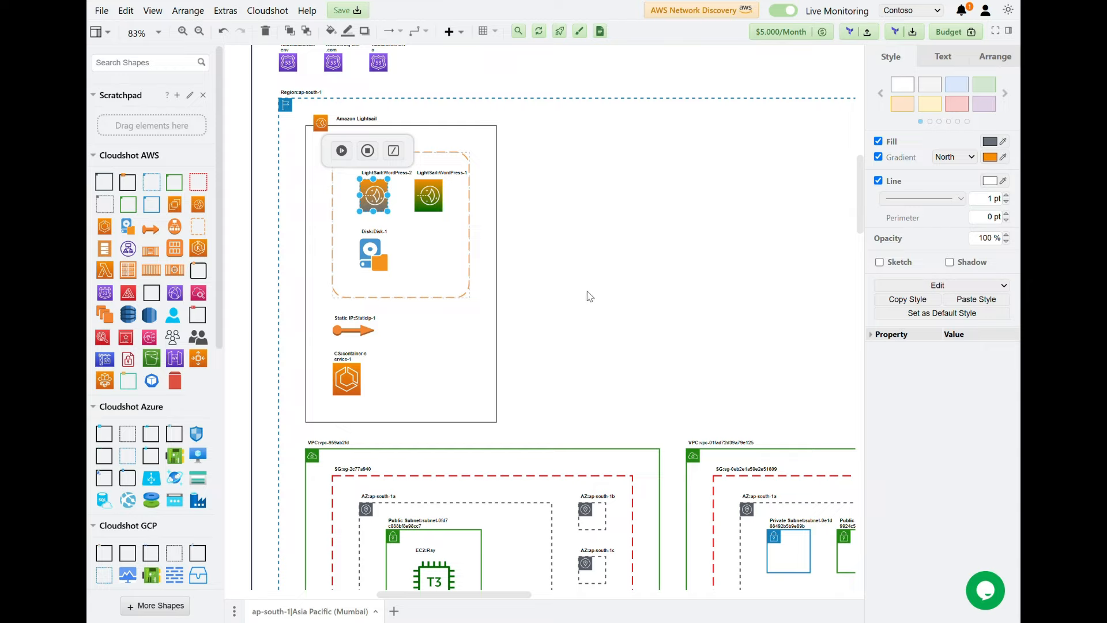
Execute the command "ls" on the WordPress-1 Lightsail instance and deploy it to AWS
click(436, 202)
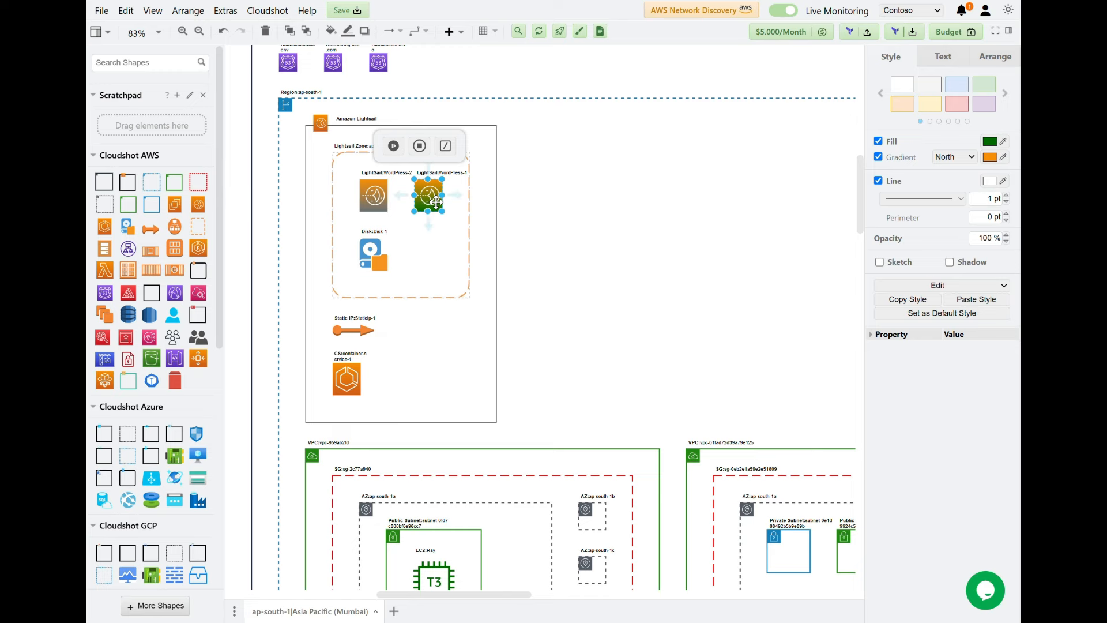
right_click(436, 202)
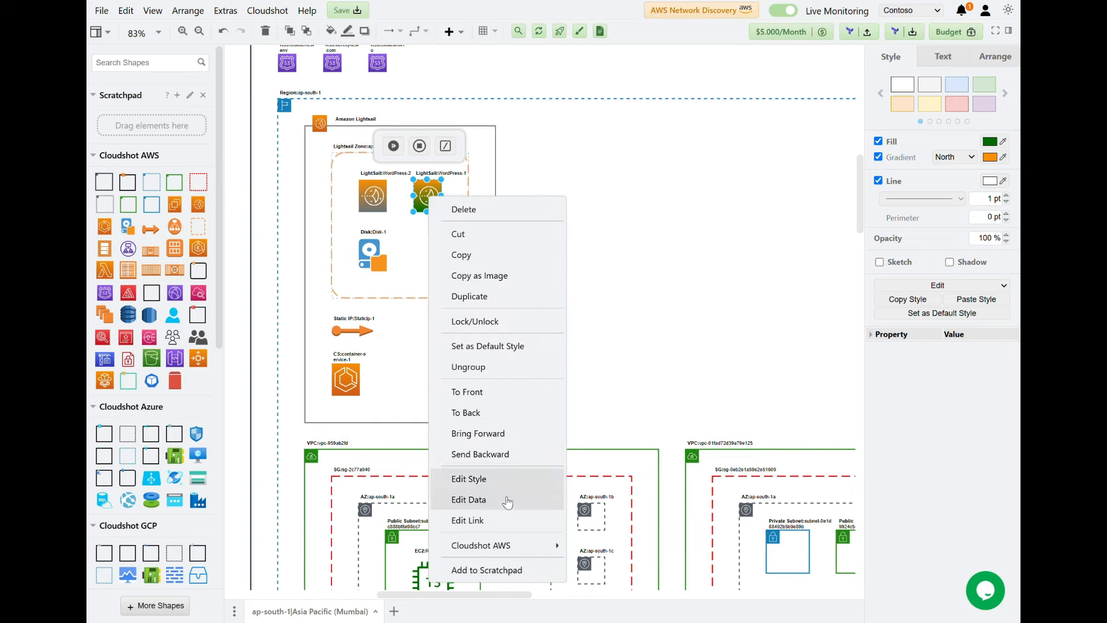
mouse_move(510, 545)
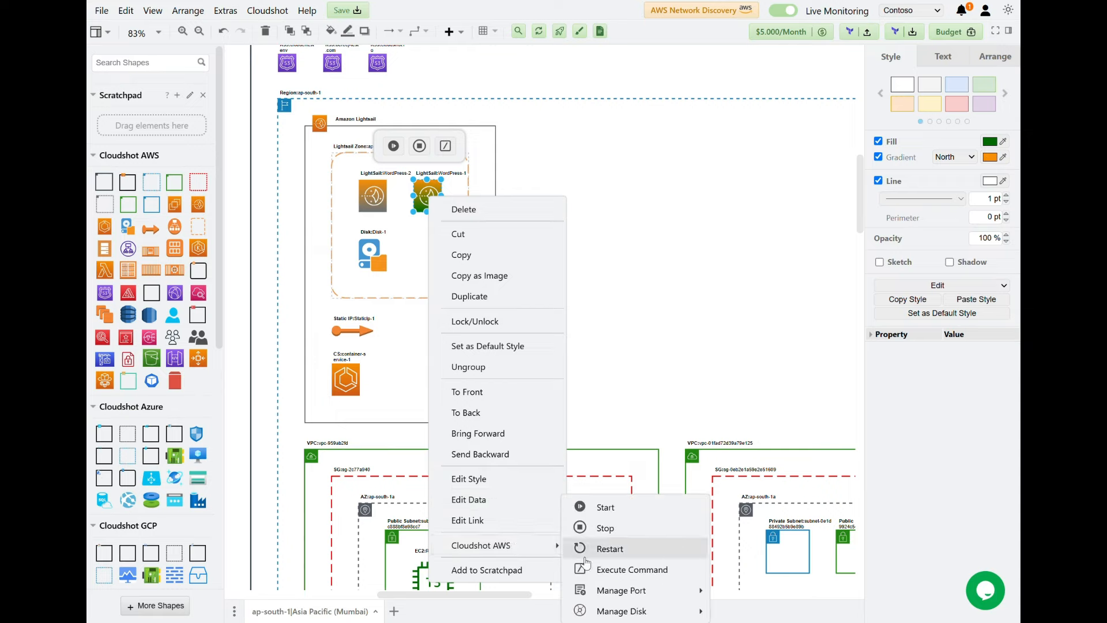
click(622, 571)
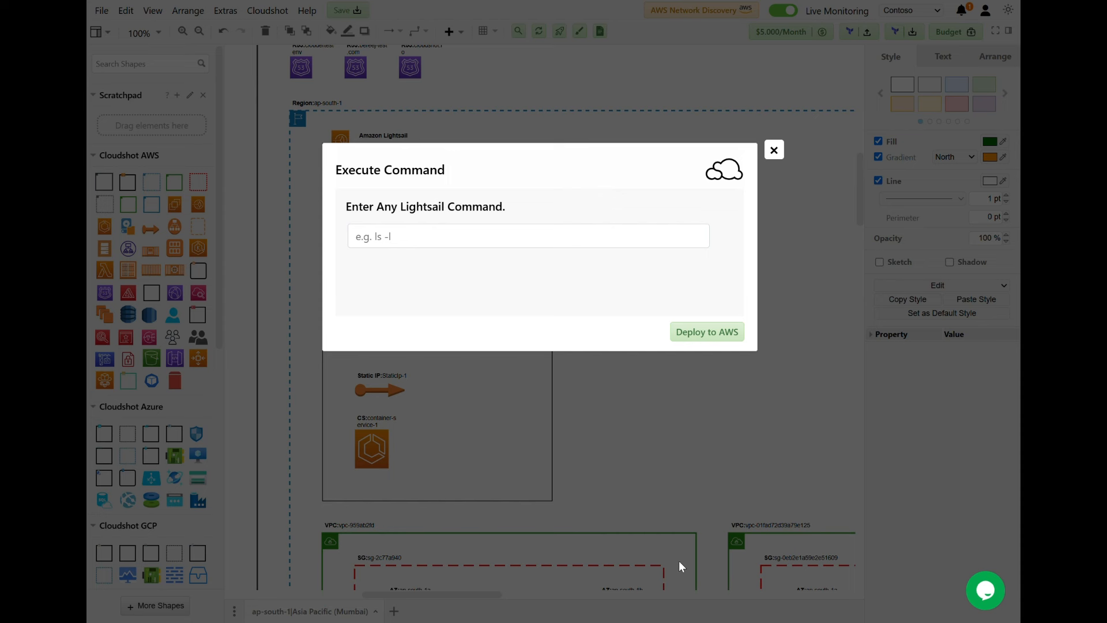
click(441, 246)
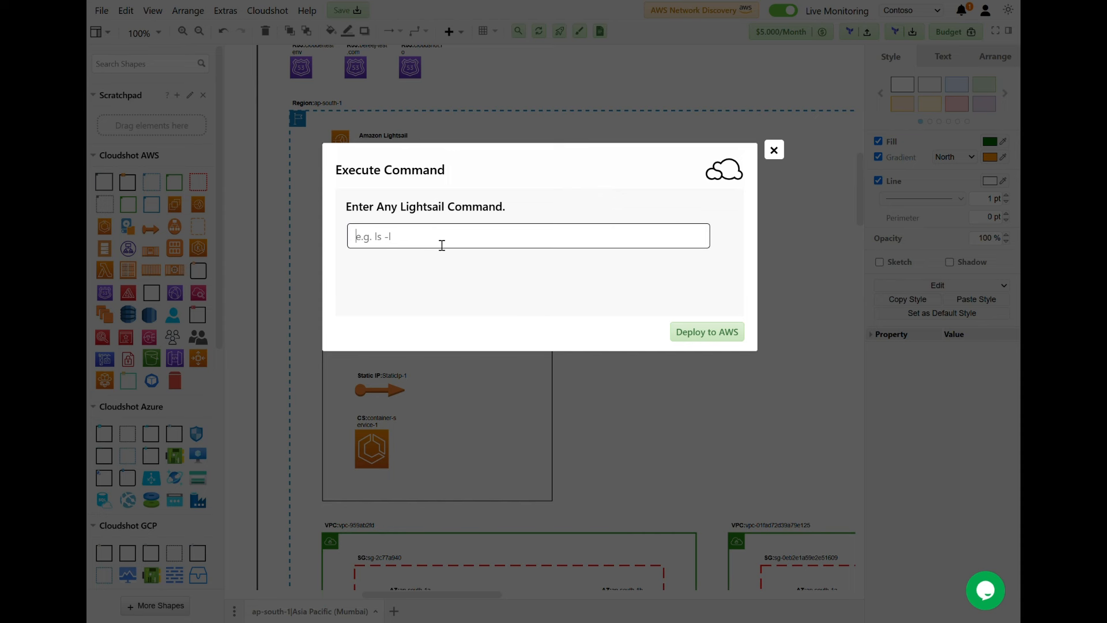
text(ls)
click(710, 339)
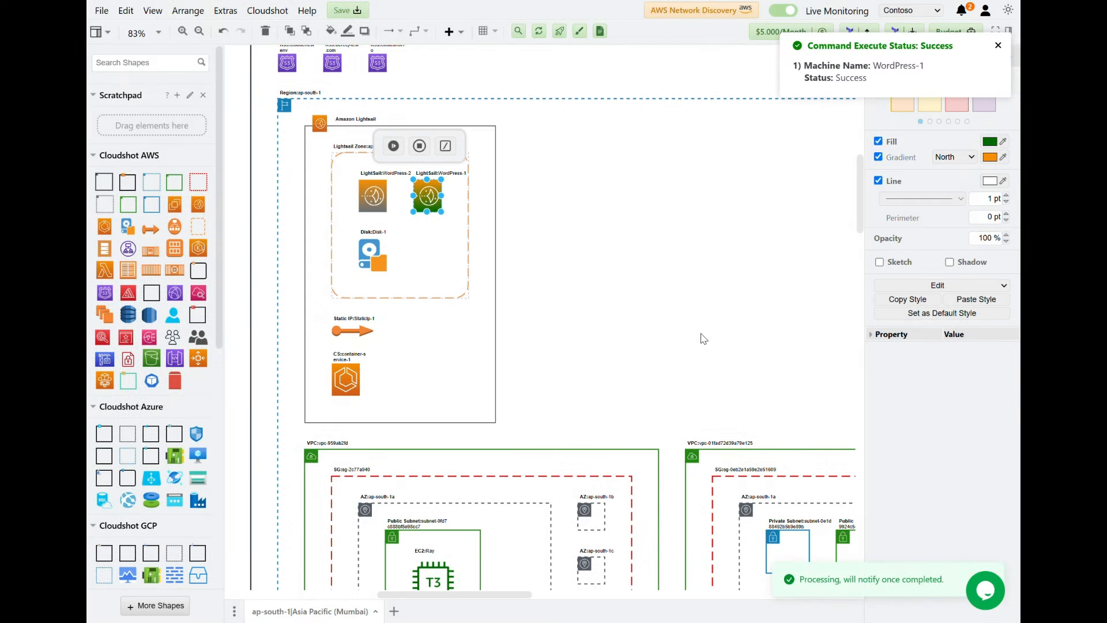
Review the execution details of the ls command from its notification and close them
click(969, 13)
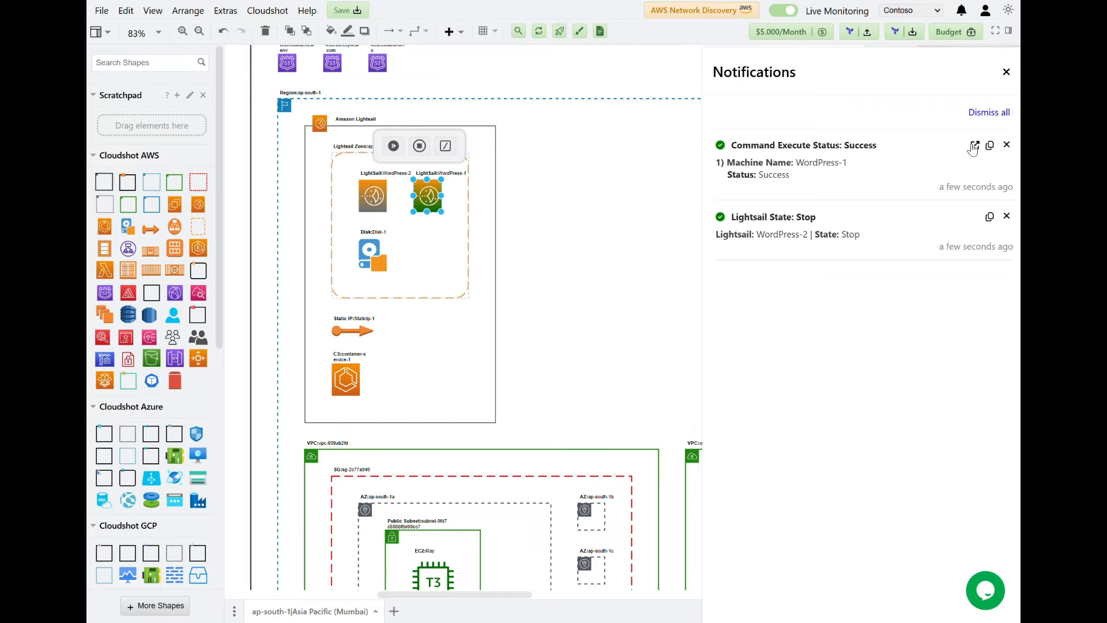
click(969, 146)
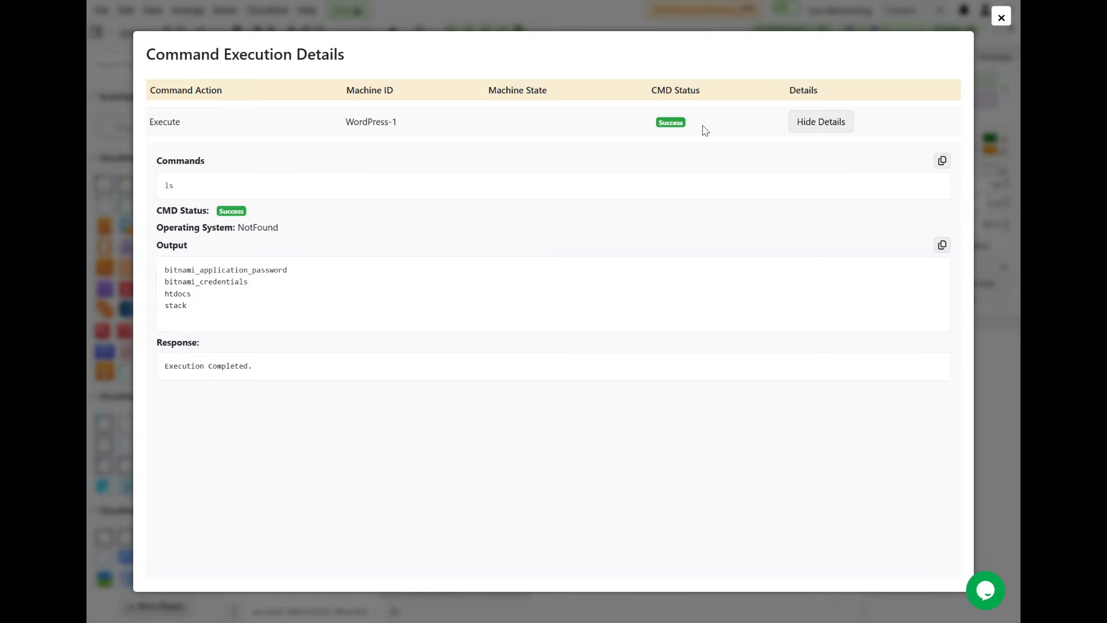
click(1002, 18)
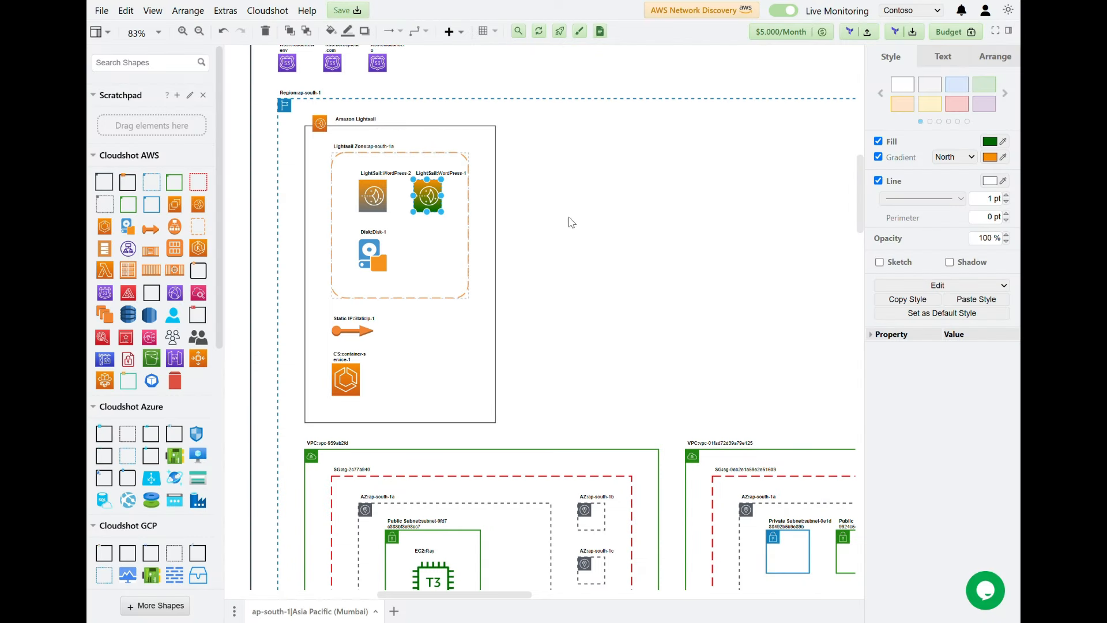
Execute the command "pwd" on the WordPress-1 Lightsail instance and deploy it to AWS
click(431, 199)
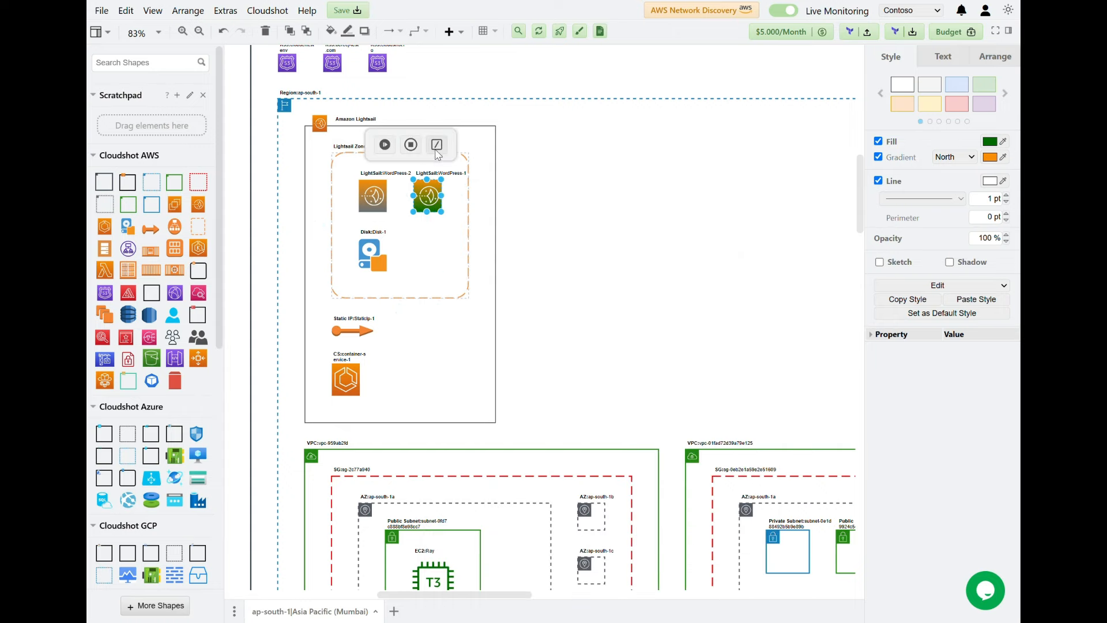
click(437, 145)
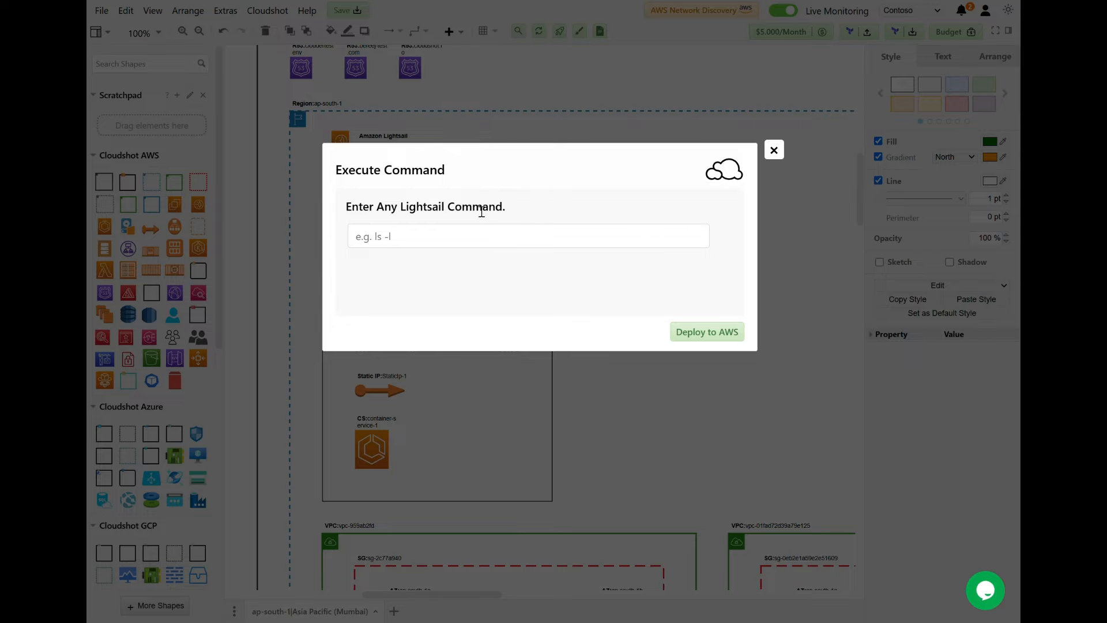
click(453, 240)
text(p)
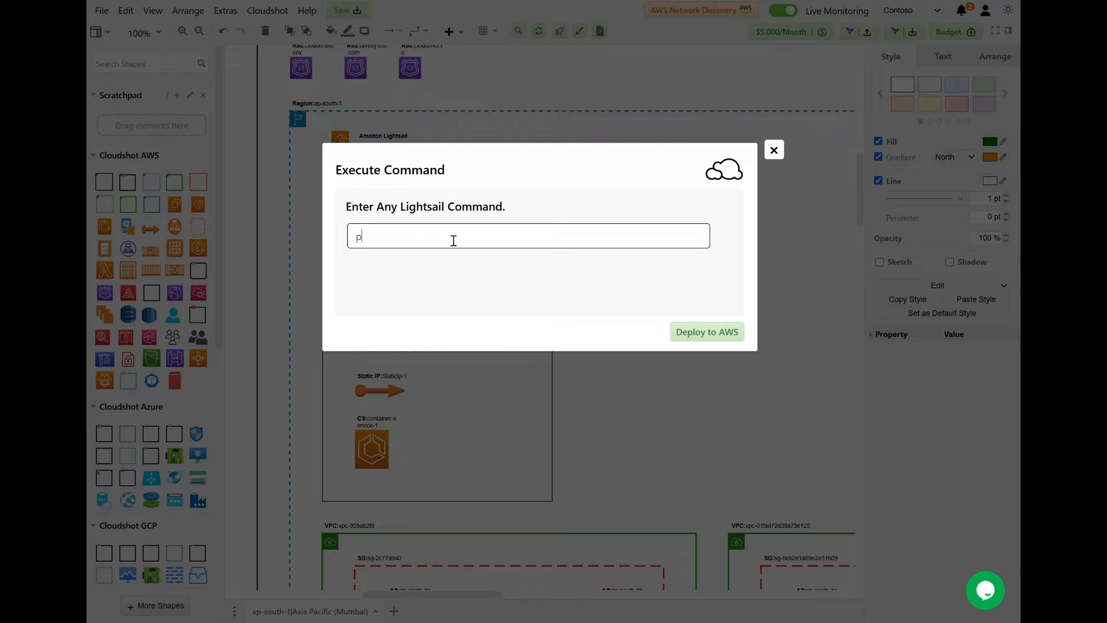
text(wd)
click(716, 334)
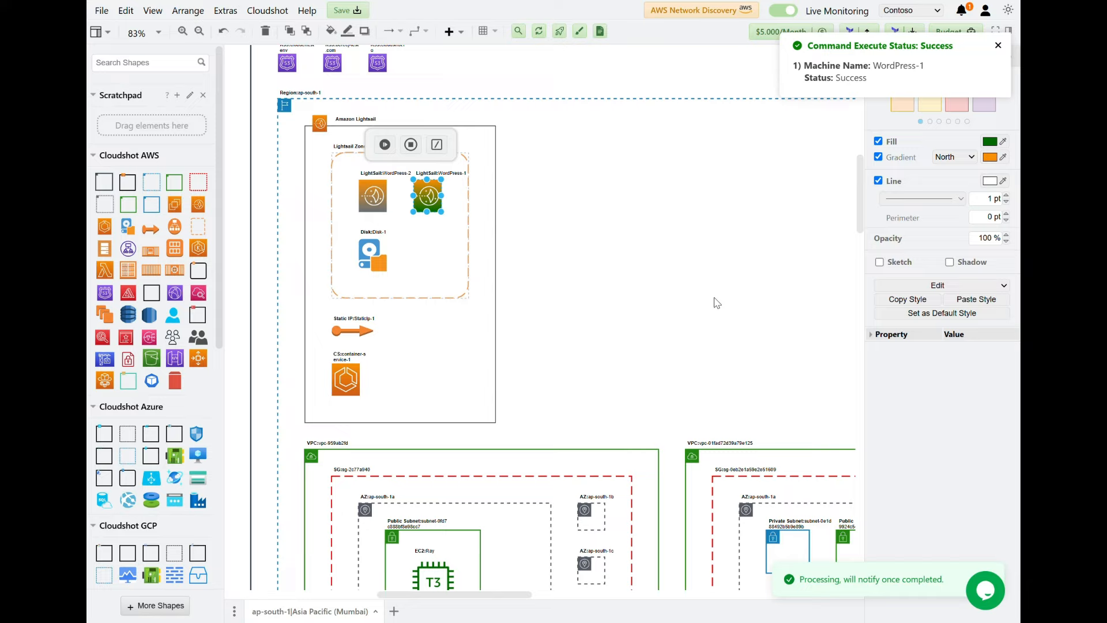
Review the execution details of the pwd command from the newest notification and close them
click(962, 10)
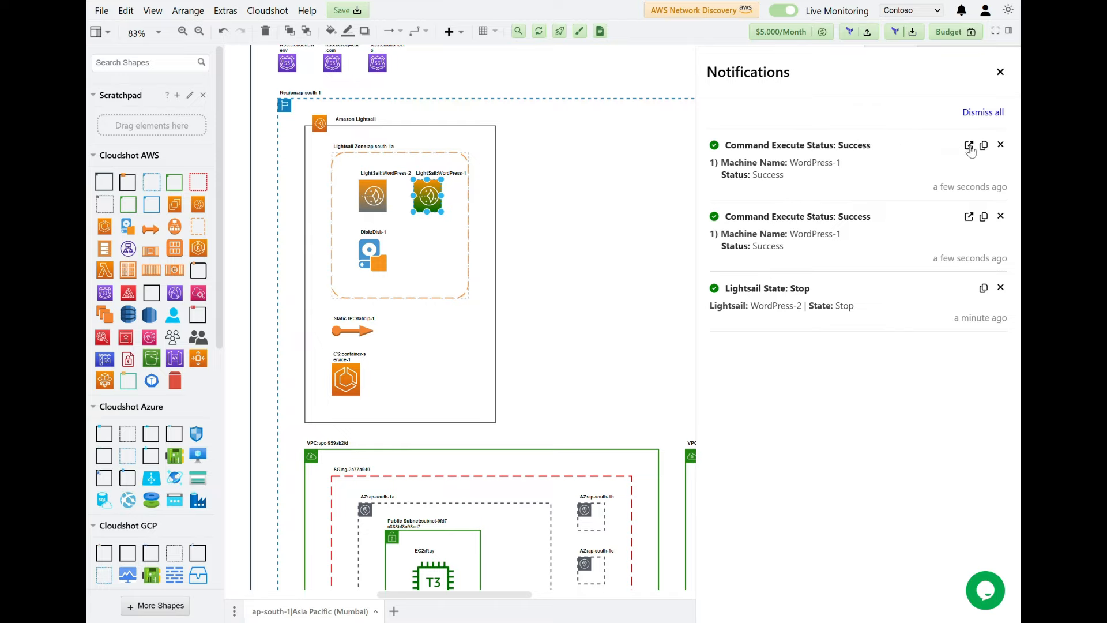
click(970, 147)
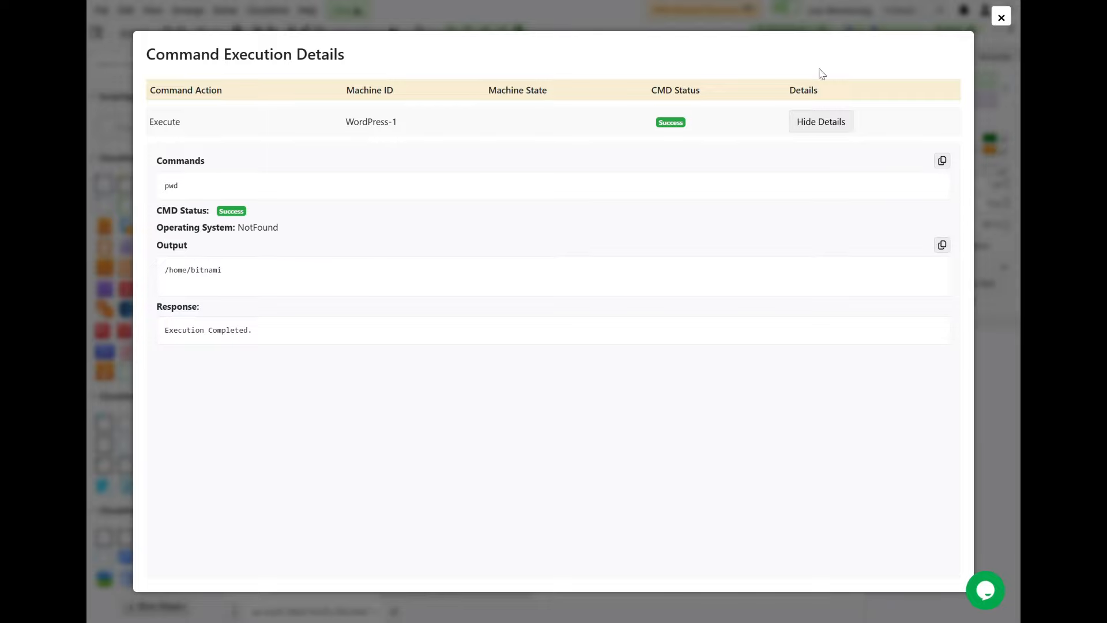
click(1002, 18)
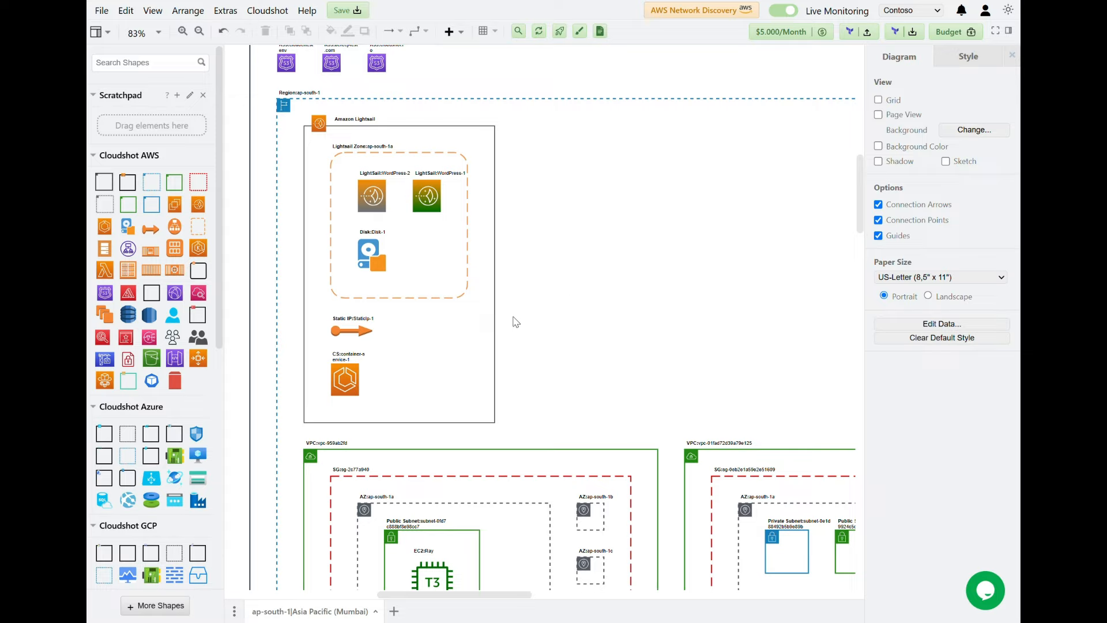
Open the IPv4 firewall rules of the WordPress-1 Lightsail instance
click(433, 200)
right_click(429, 195)
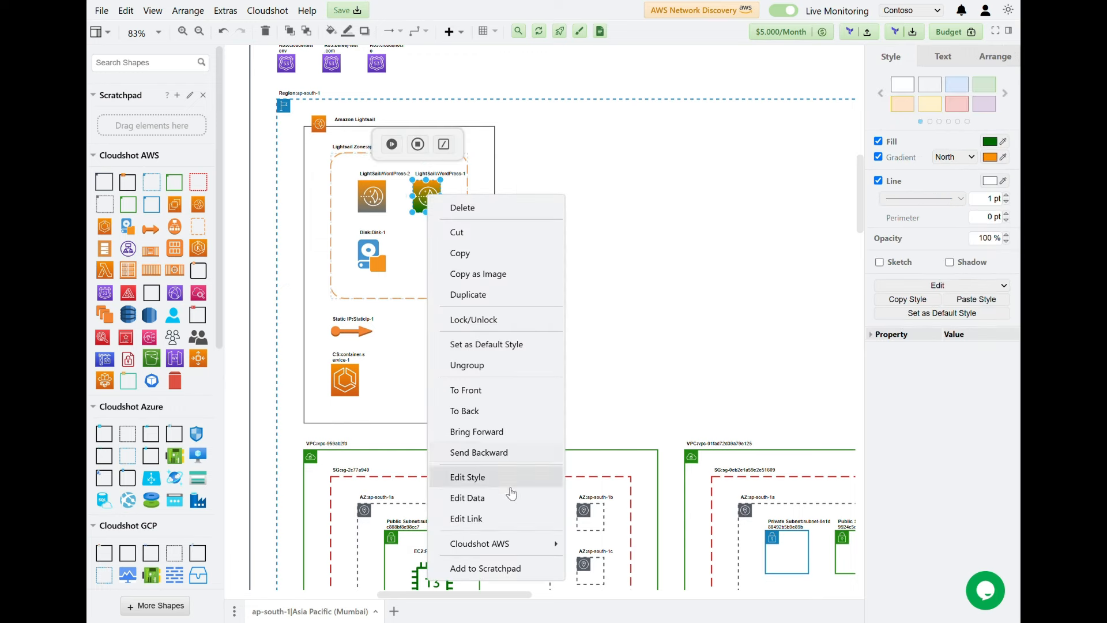
mouse_move(523, 541)
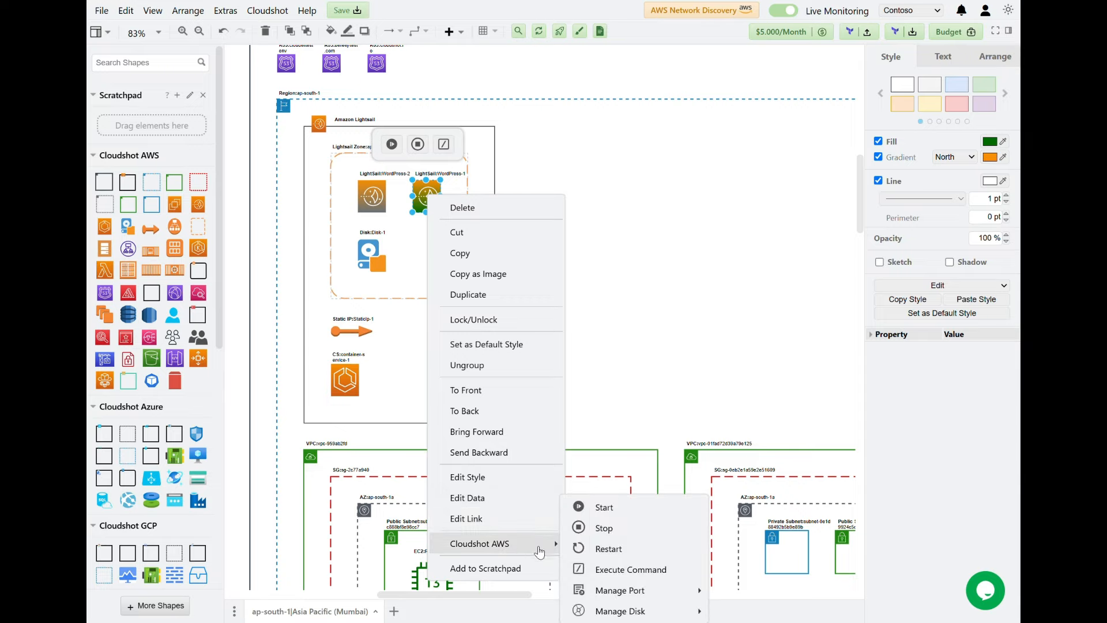
mouse_move(633, 590)
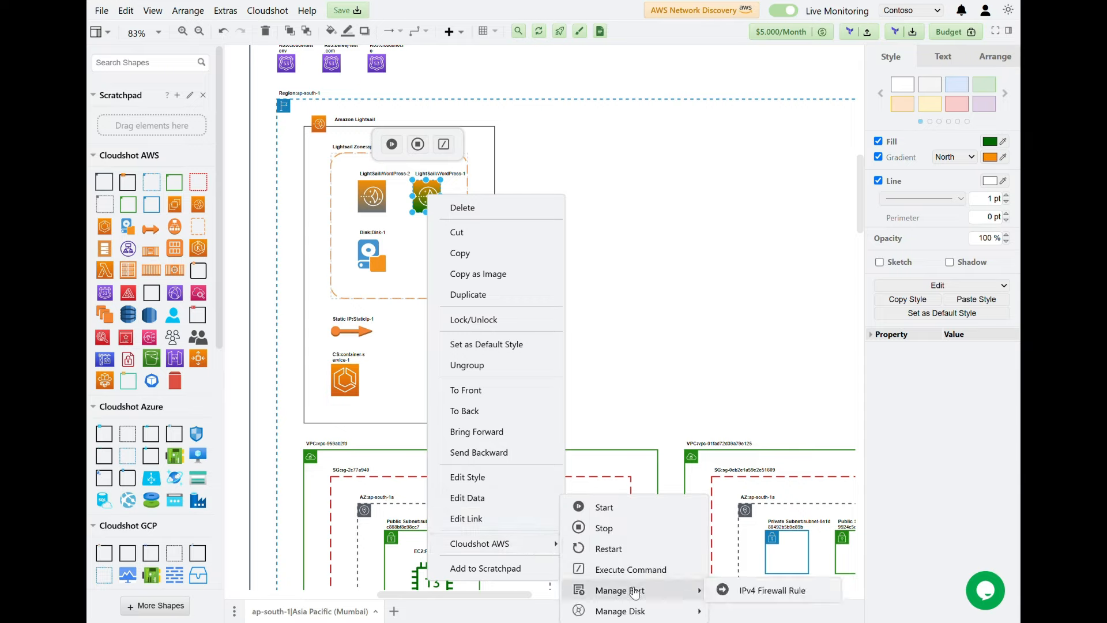
click(764, 594)
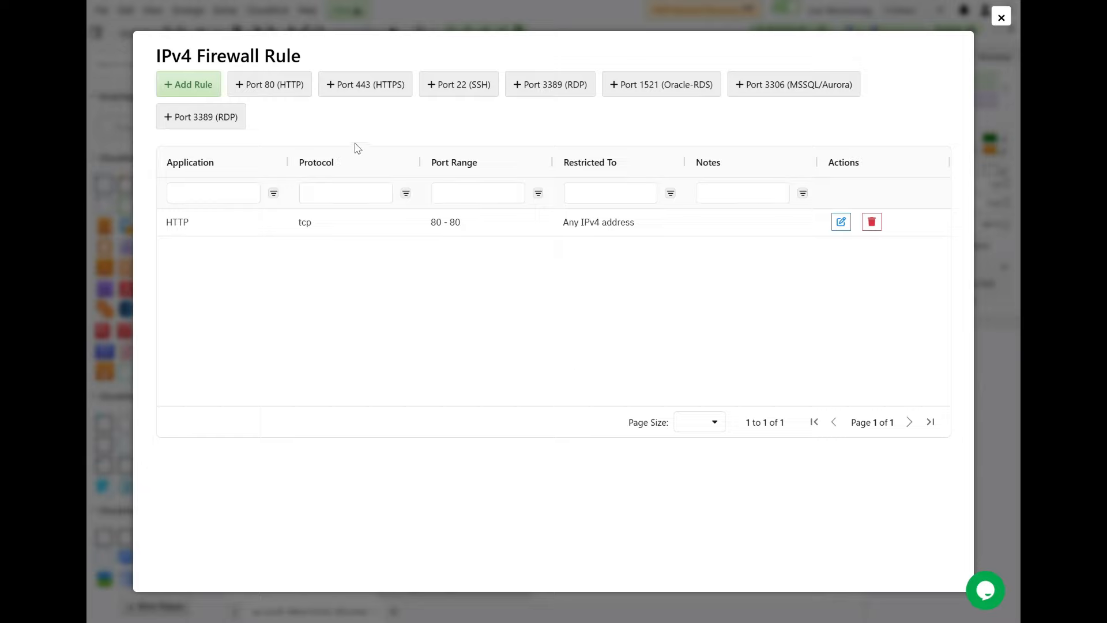
Add IPv4 firewall rules for HTTPS on port 443 and Oracle-RDS on port 1521, without IP restriction
click(212, 86)
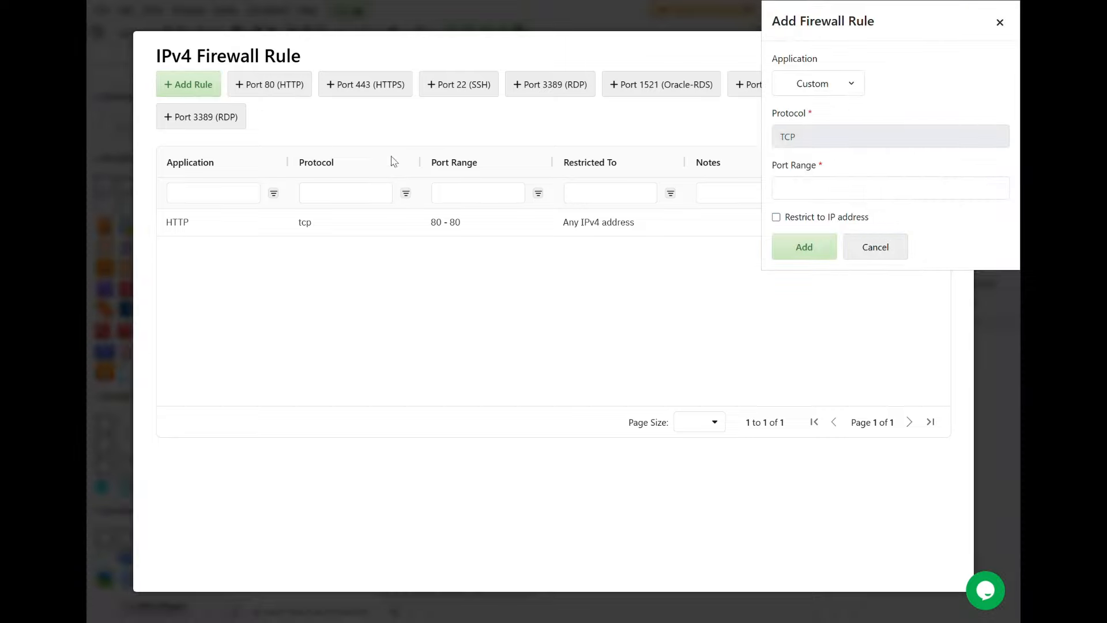
click(822, 87)
scroll(846, 197, down, 2)
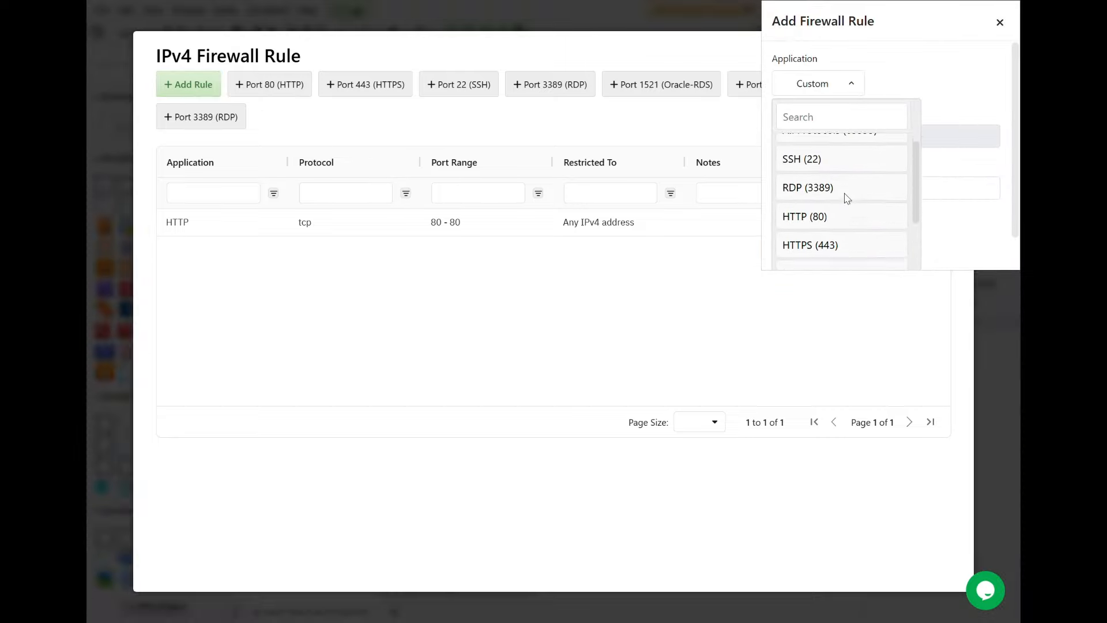
click(849, 244)
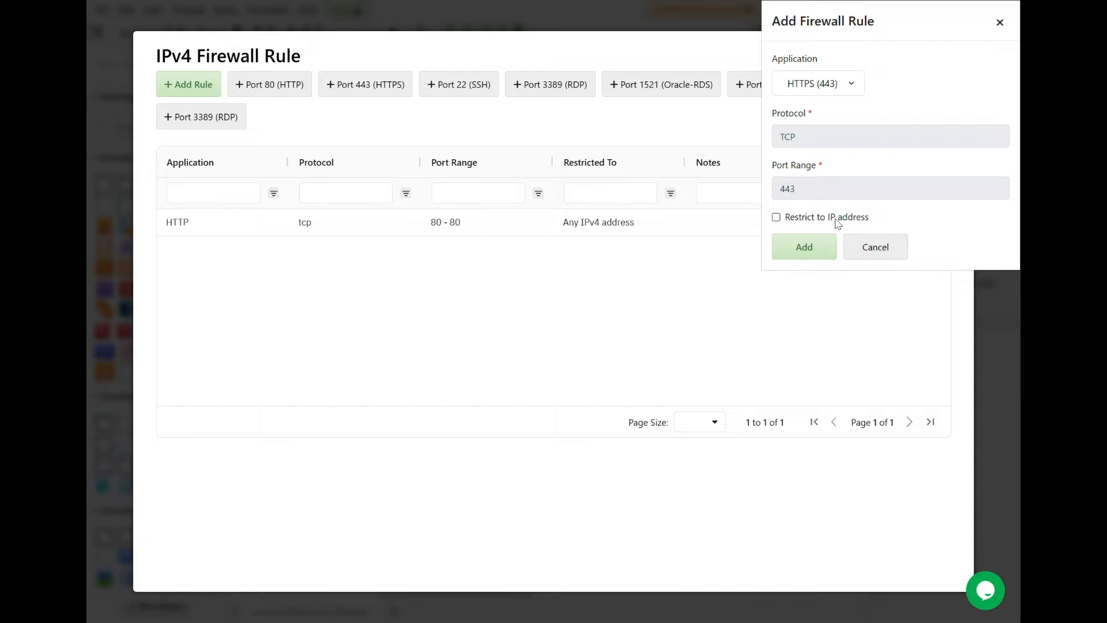
click(823, 252)
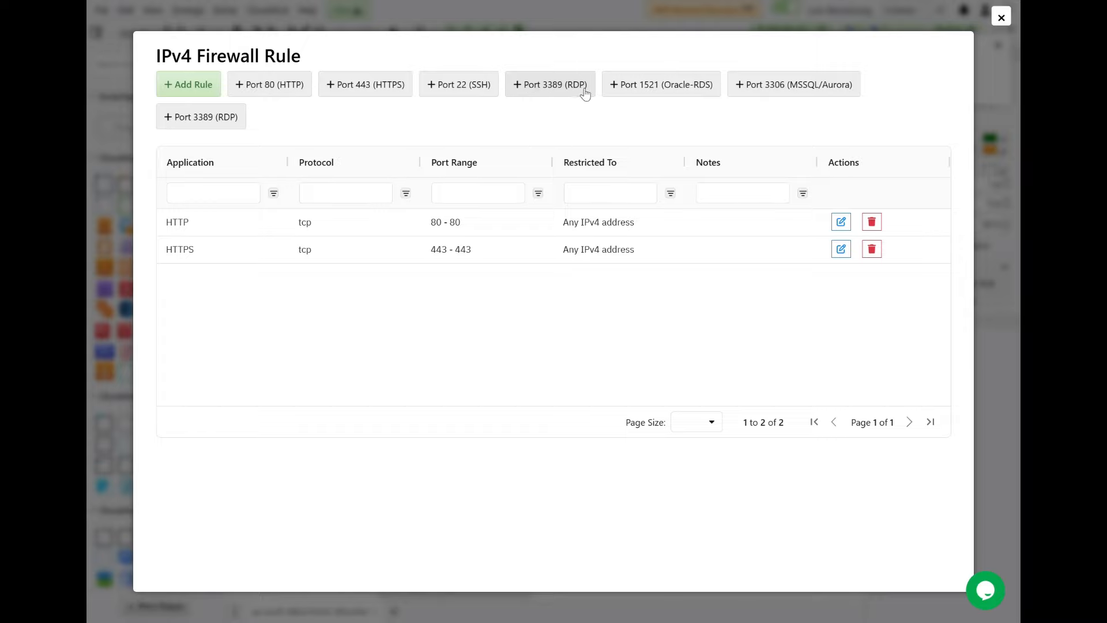
click(677, 93)
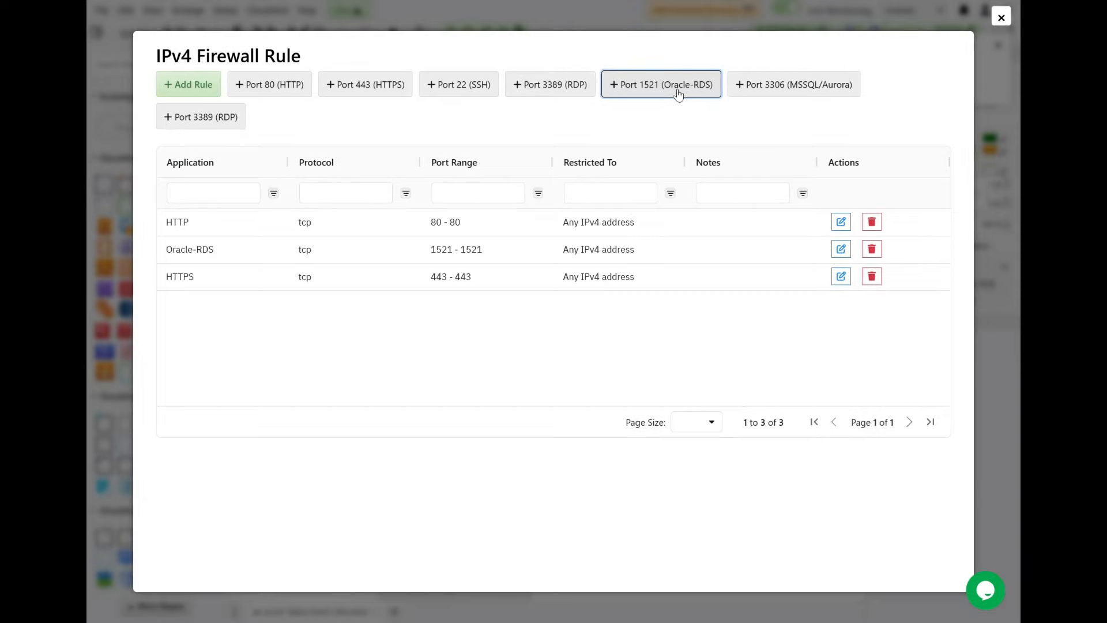
Delete the HTTPS port 443 rule from the IPv4 firewall rules and close the rule list
click(873, 279)
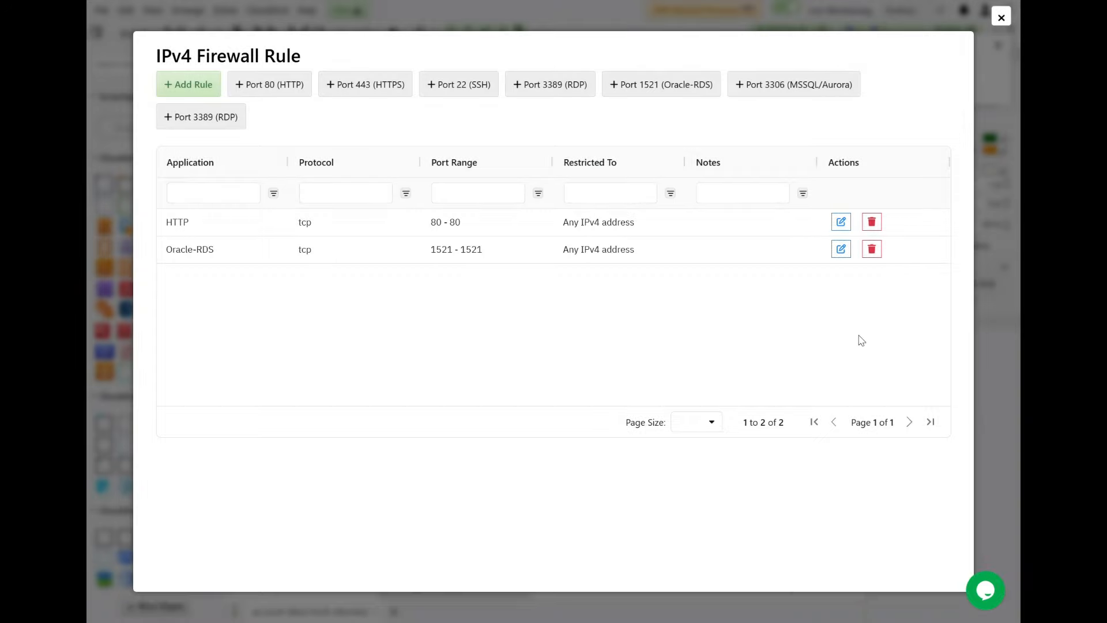
click(1001, 18)
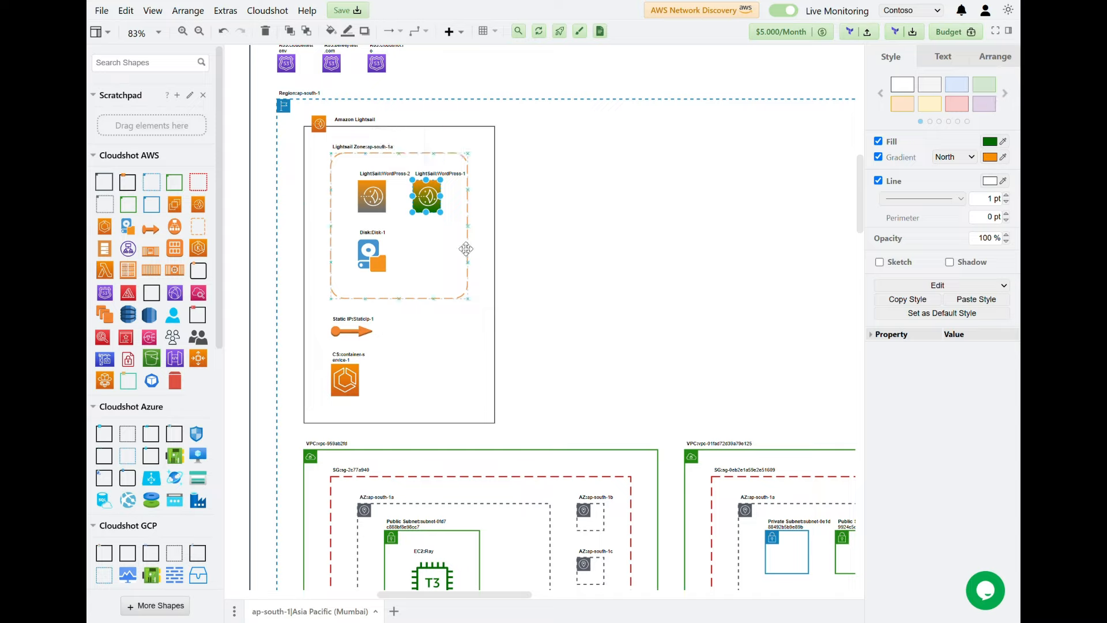
Attach Disk-1 in region ap-south-1 to the WordPress-1 Lightsail instance, deploy it to AWS, and accept updating the diagram
right_click(431, 201)
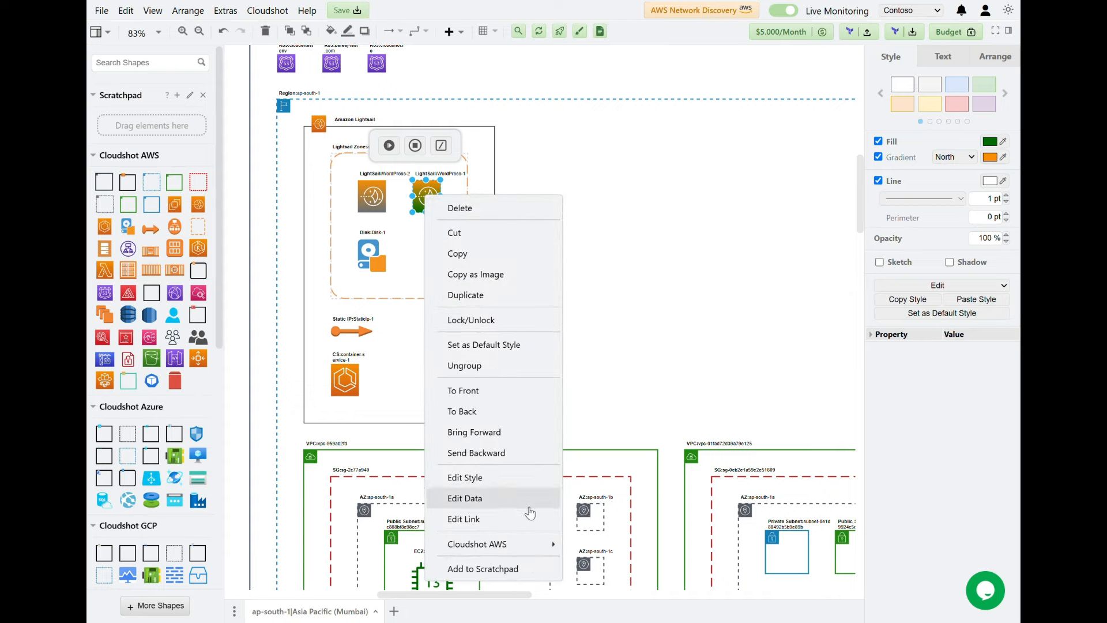
mouse_move(533, 546)
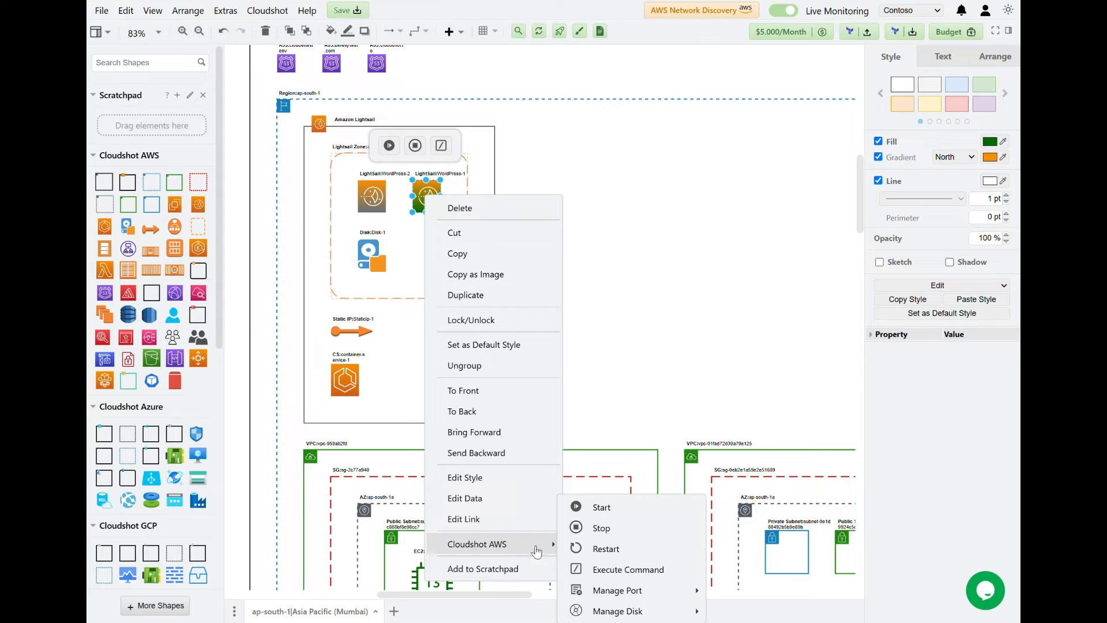
mouse_move(620, 600)
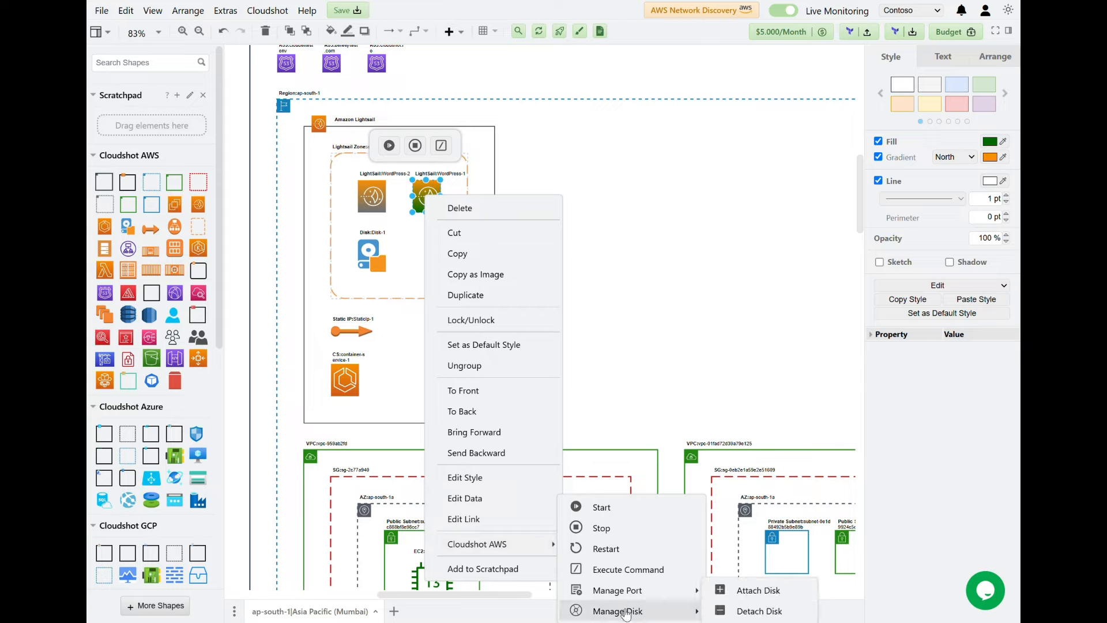
click(742, 591)
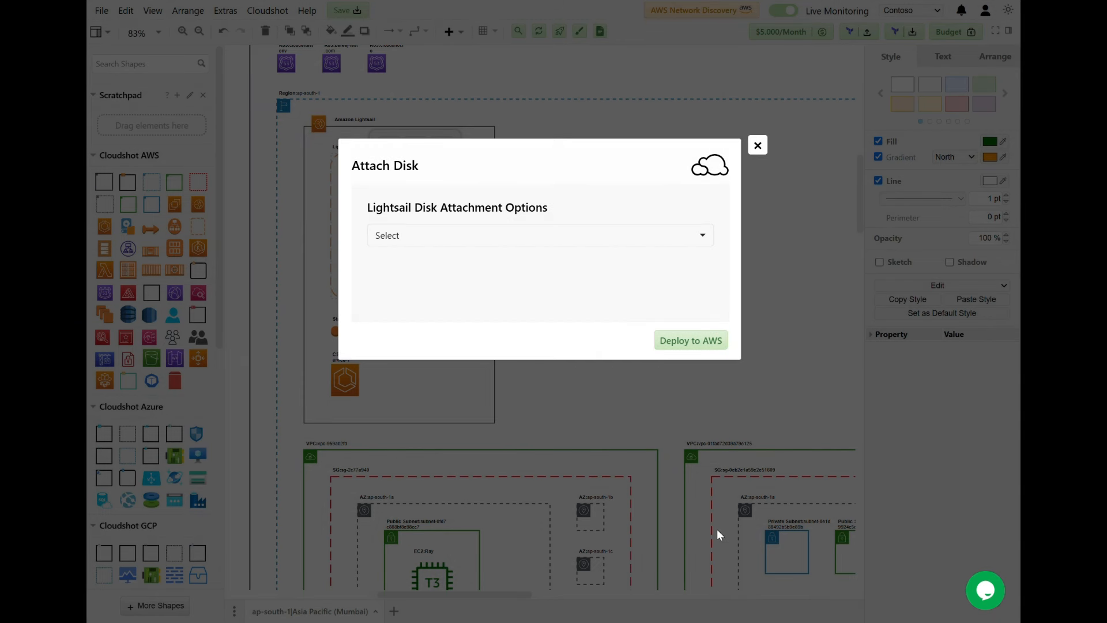
click(596, 238)
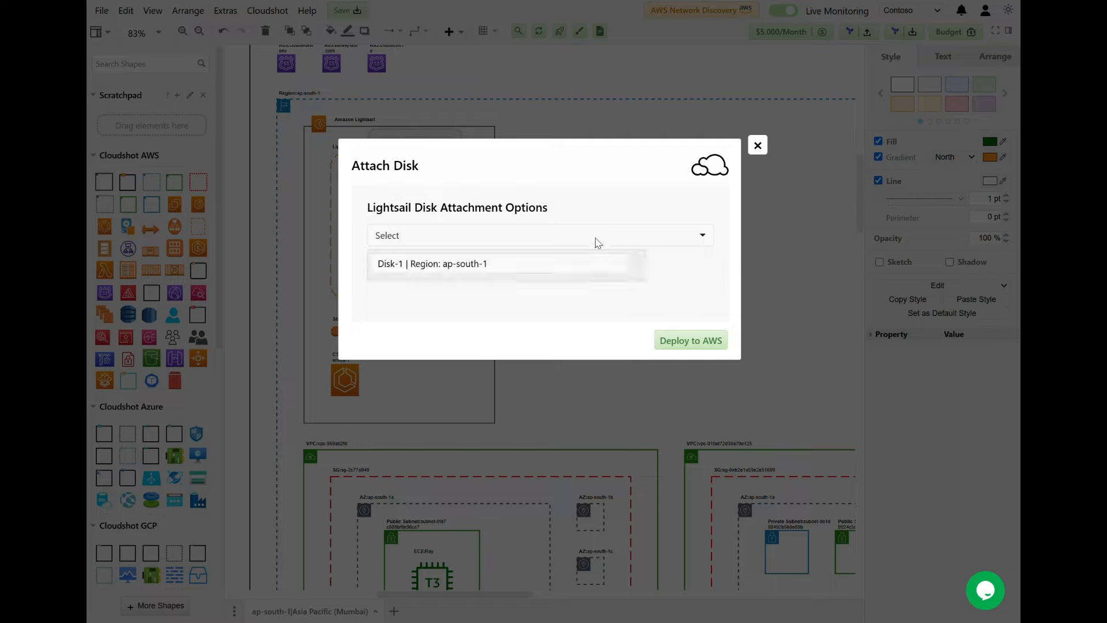
click(515, 265)
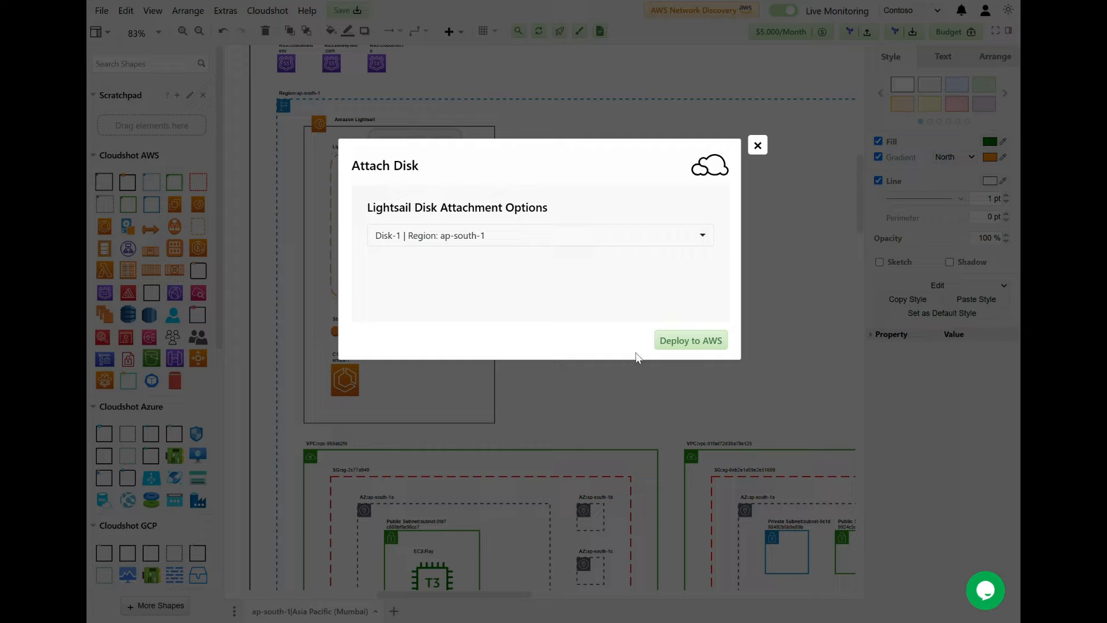
click(695, 343)
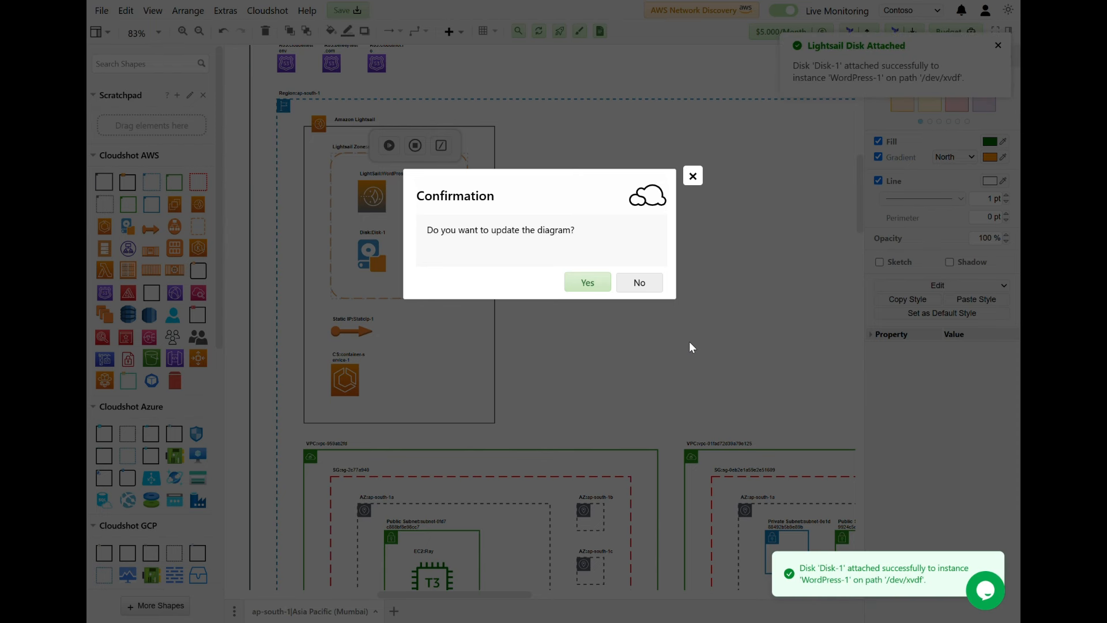
click(595, 282)
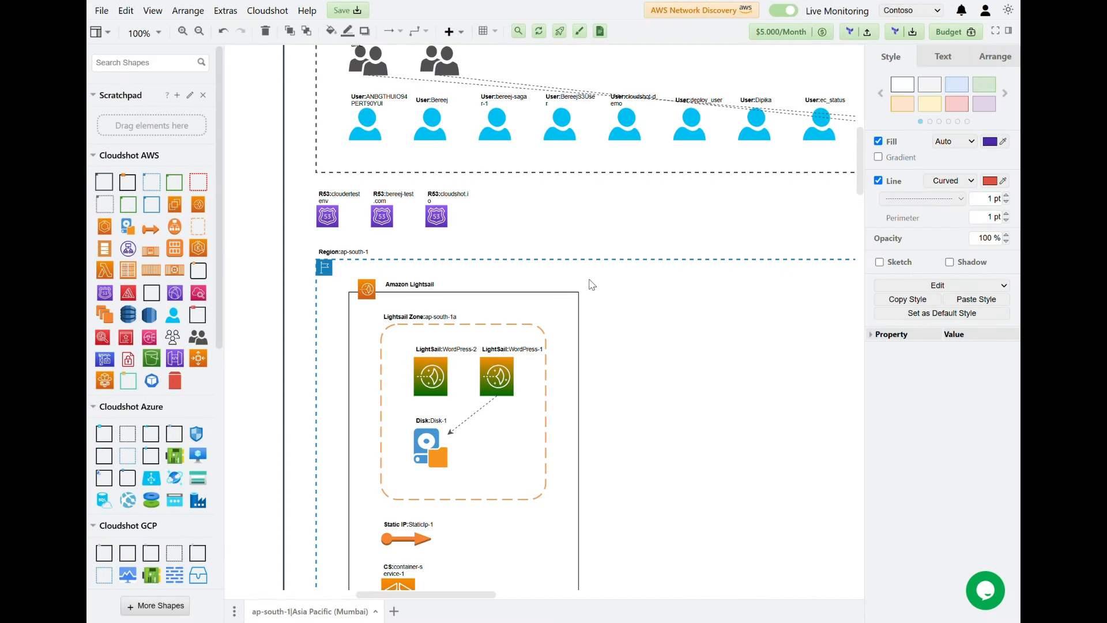
Select the WordPress-1 Lightsail instance in the updated diagram
mouse_move(548, 436)
scroll(630, 394, down, 3)
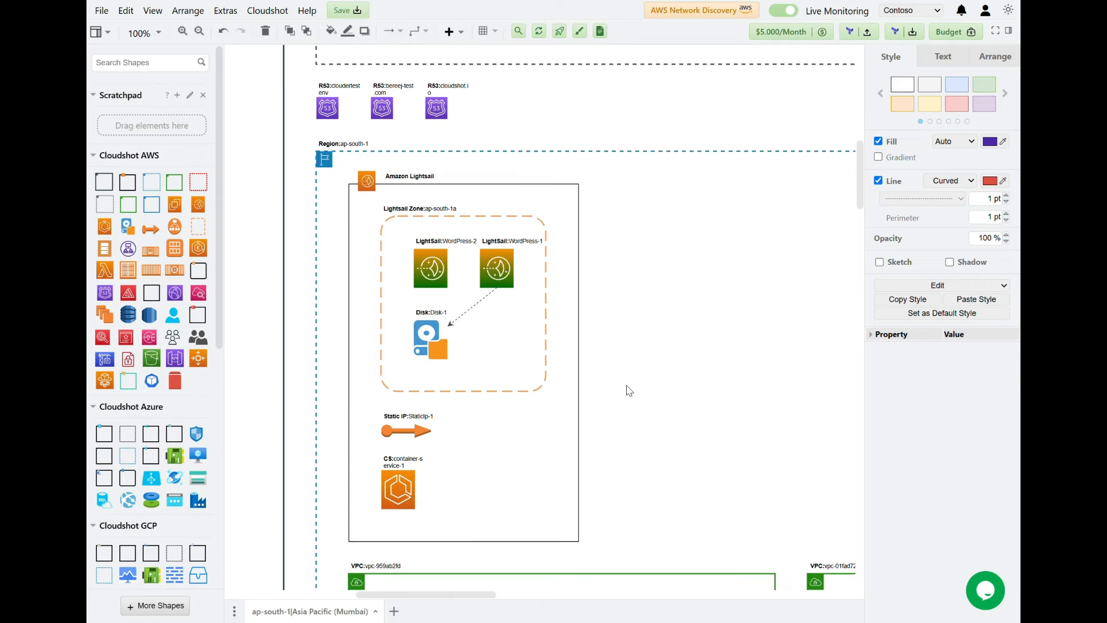
scroll(626, 382, down, 1)
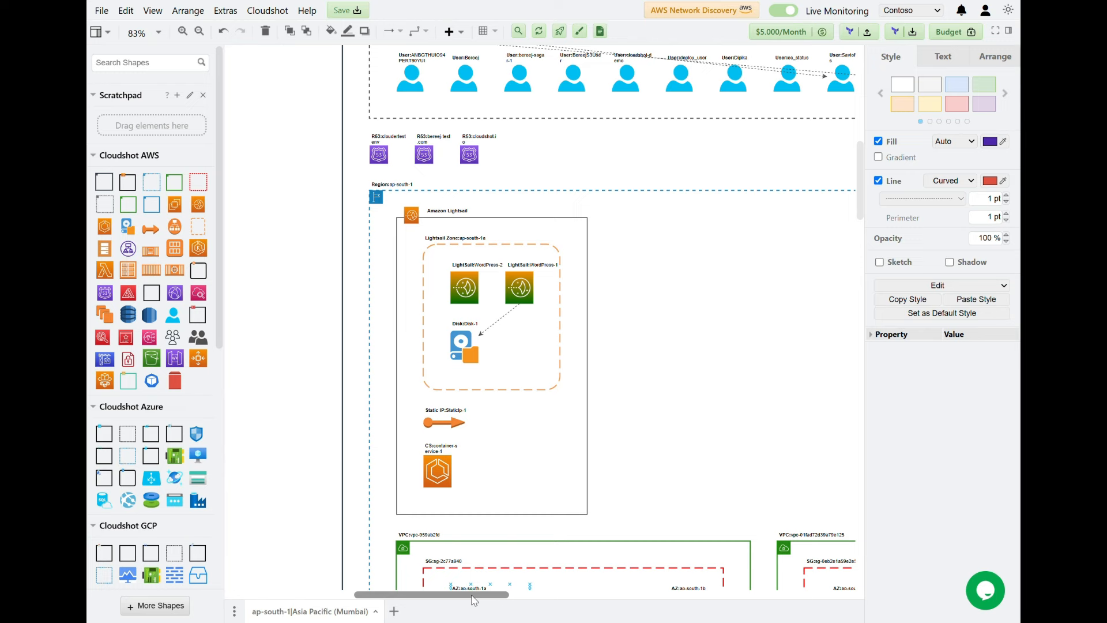
drag(474, 596, 499, 601)
scroll(555, 474, down, 3)
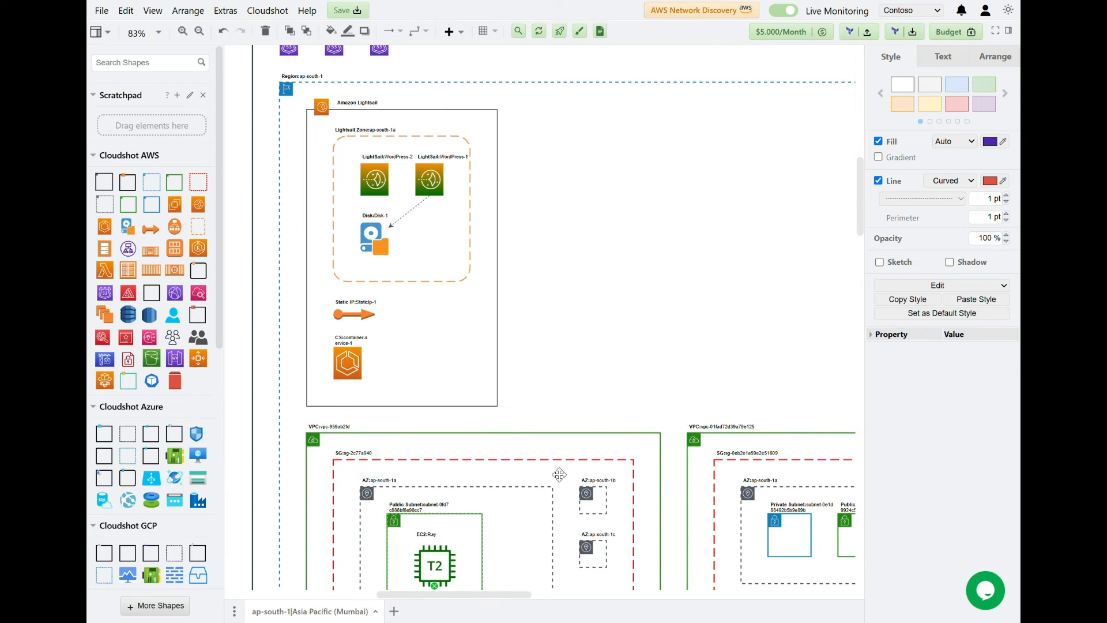
click(552, 383)
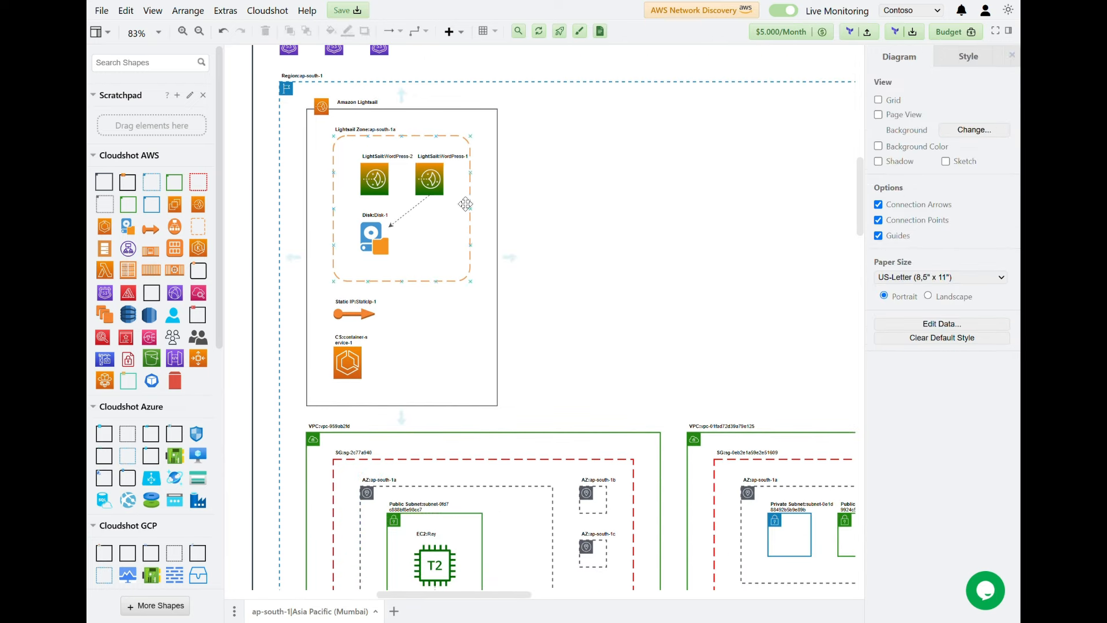
click(429, 178)
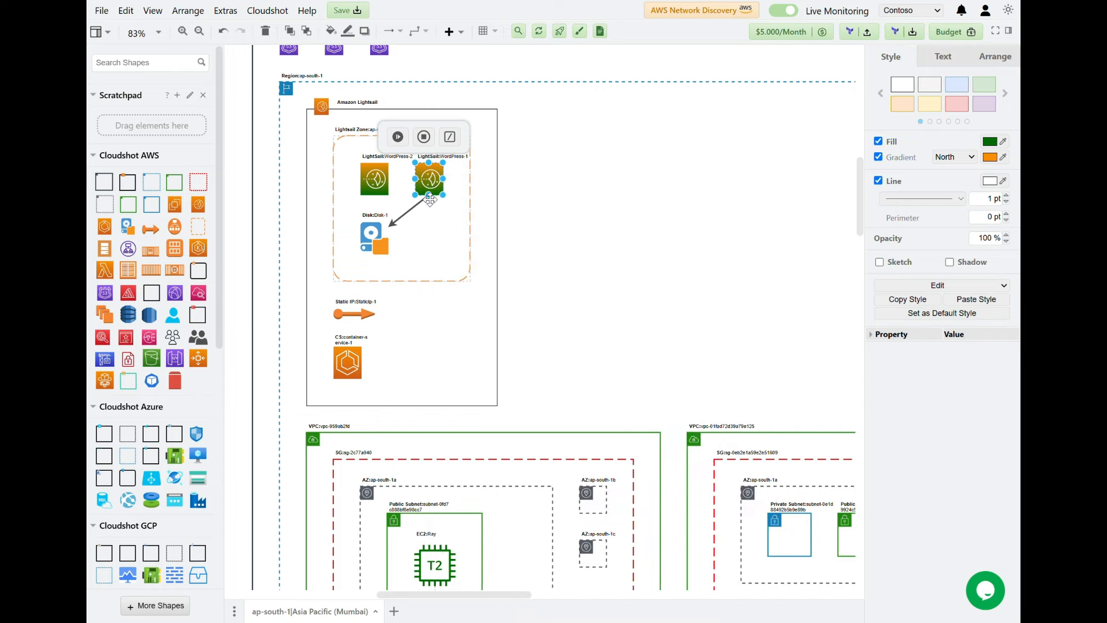